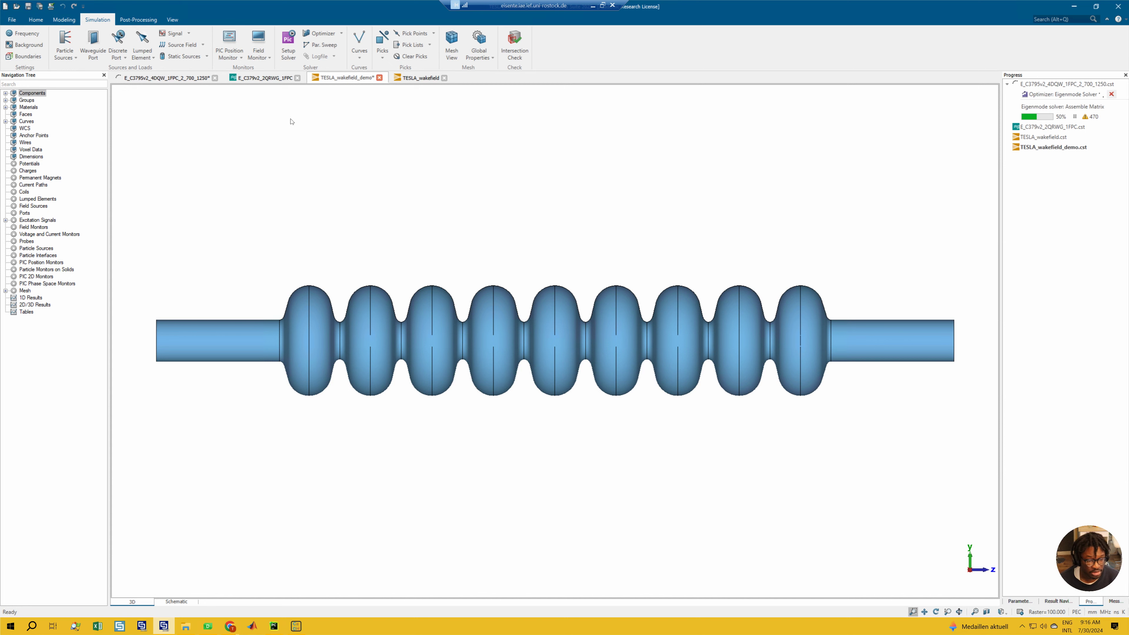
# - Switch the active solver of the TESLA_wakefield_demo project to the Wakefield solver
pyautogui.click(35, 20)
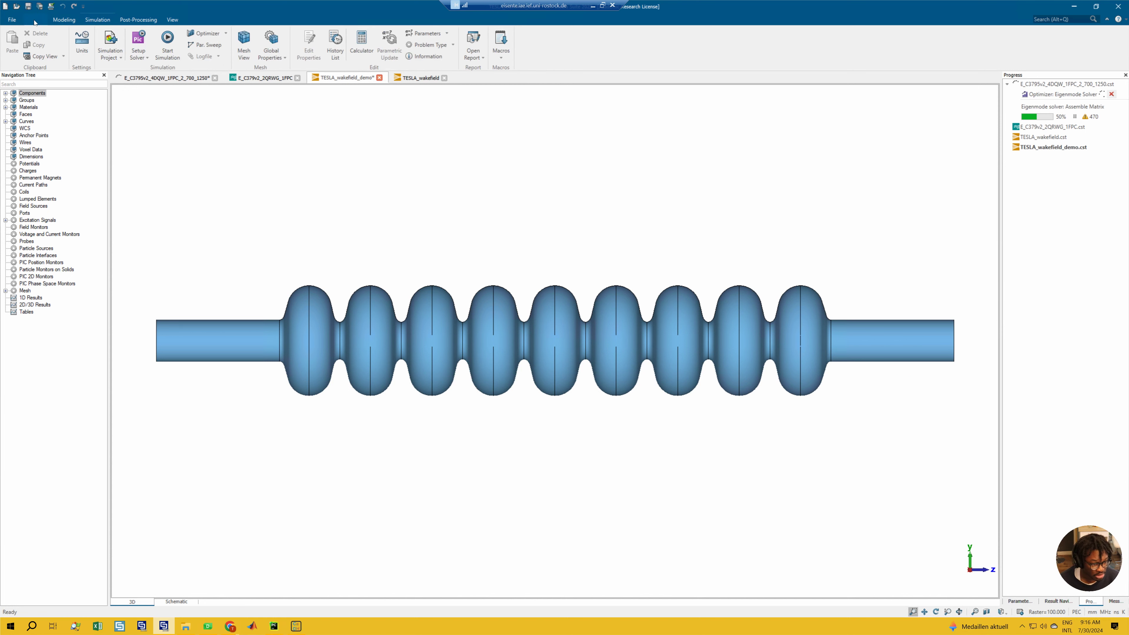
pyautogui.click(142, 59)
pyautogui.click(165, 118)
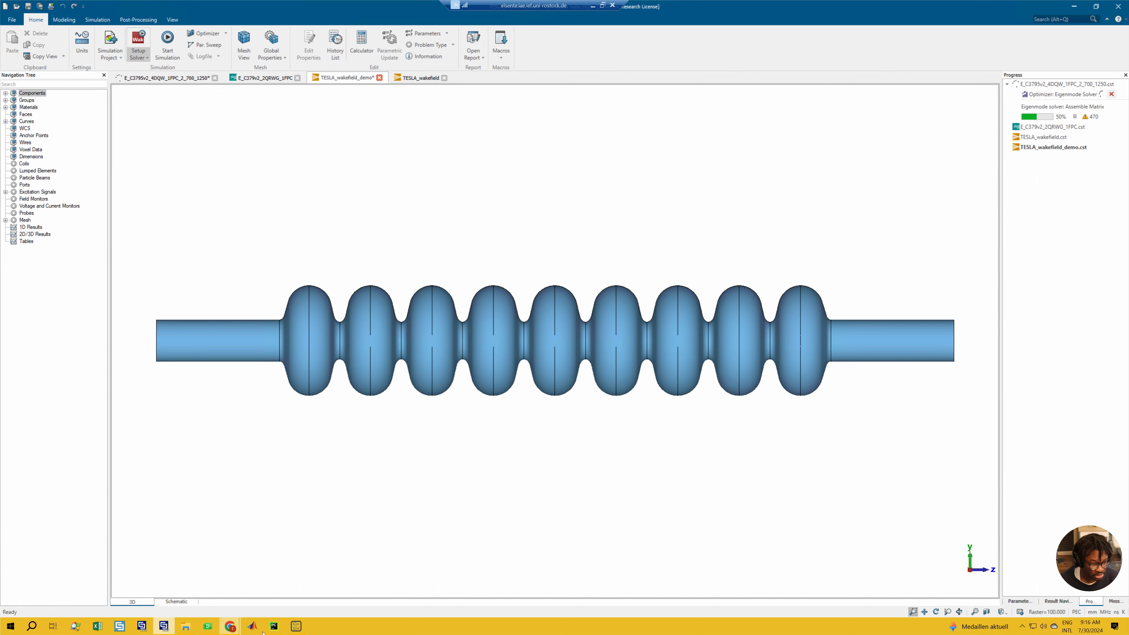
# - Play the TESLA_wakefield_04.wmv animation from the animations folder, then close it and return to the cavity model
pyautogui.click(186, 627)
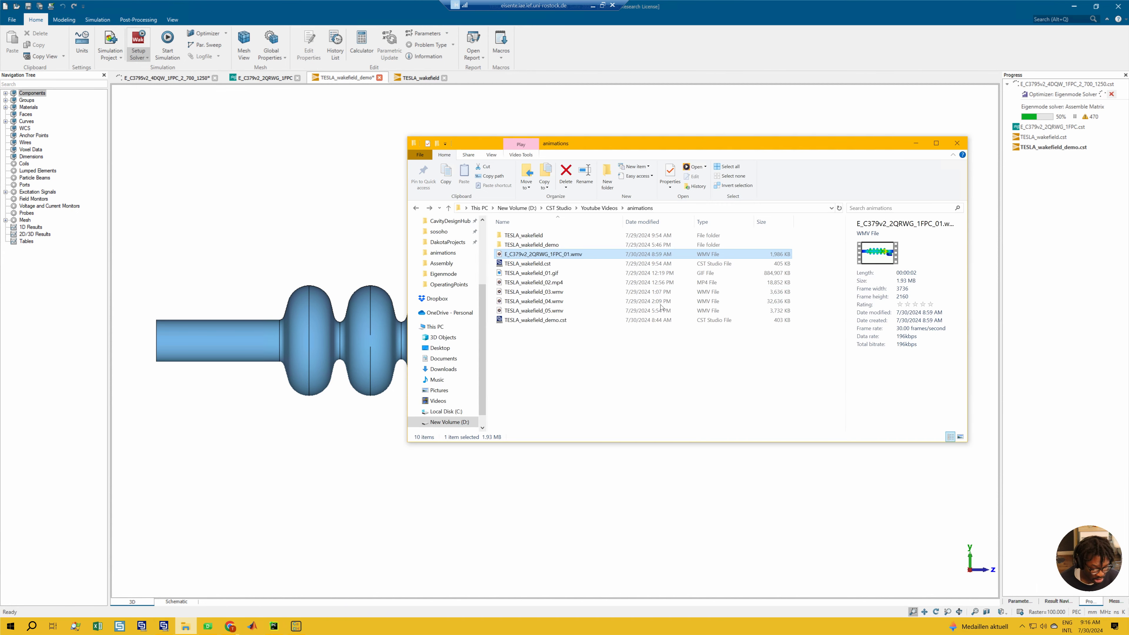
pyautogui.doubleClick(537, 302)
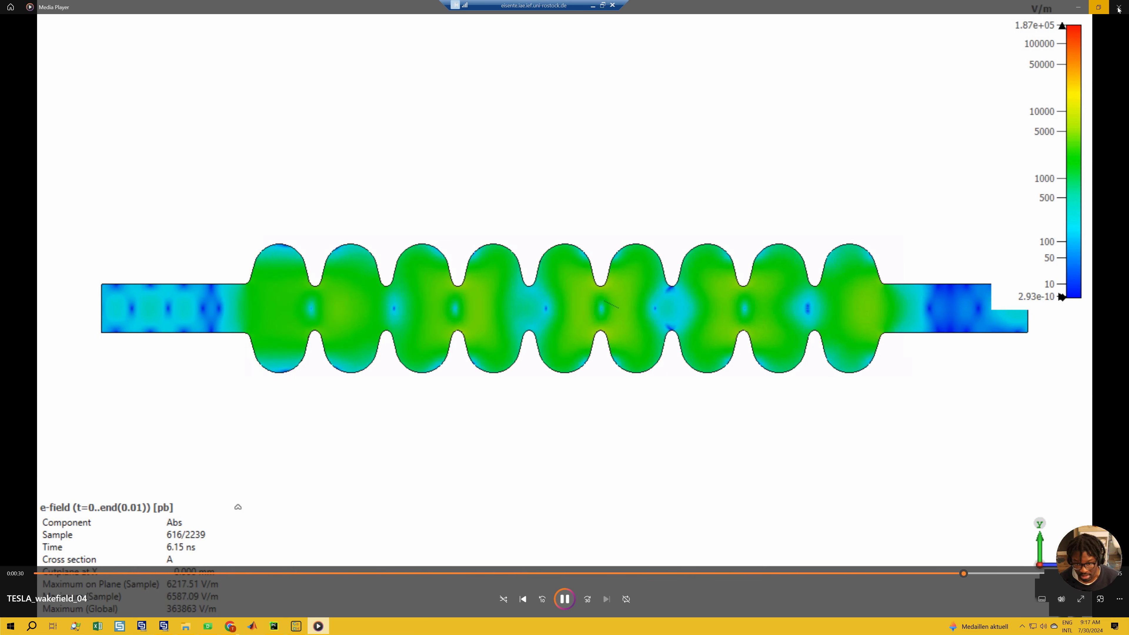
pyautogui.hotkey('alt', 'F4')
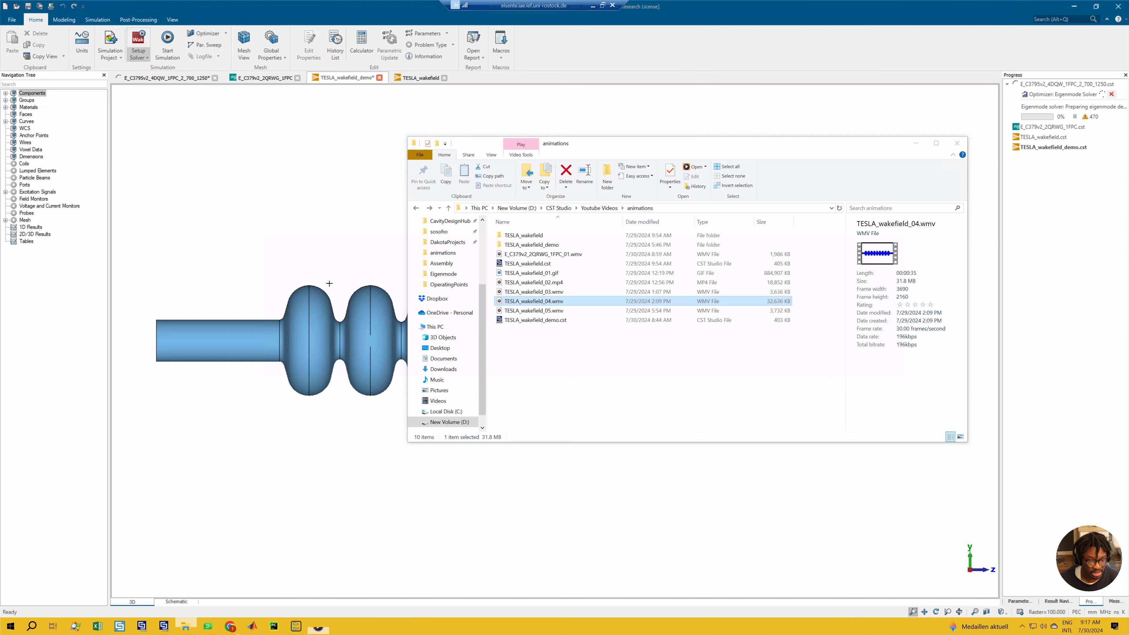
pyautogui.click(916, 145)
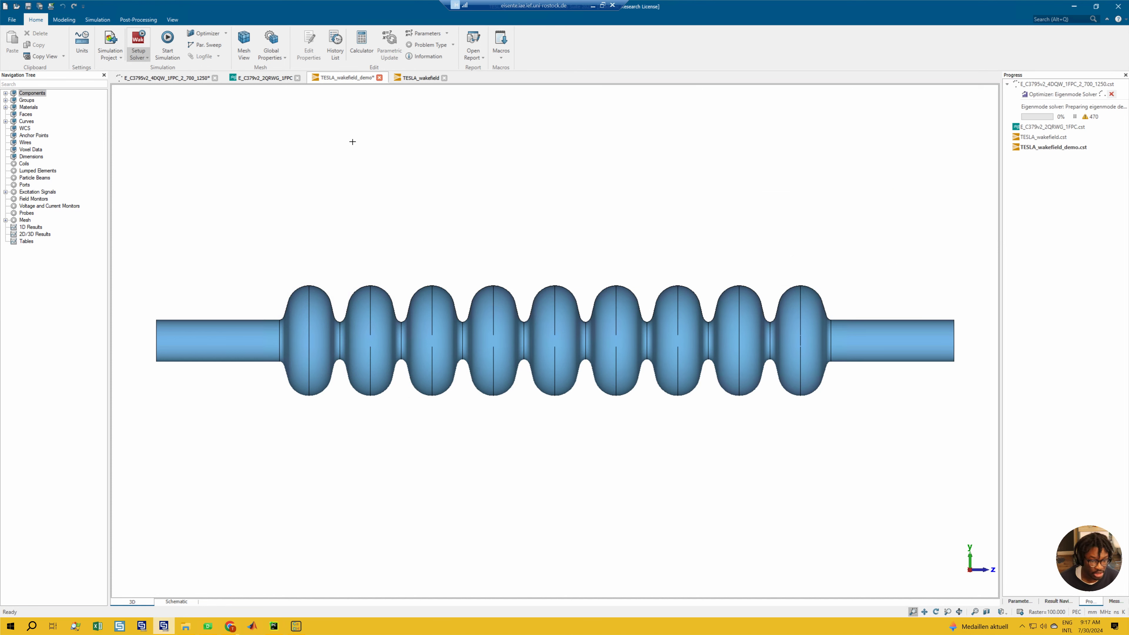
# - Save the TESLA_wakefield_demo project
pyautogui.hotkey('ctrl', 's')
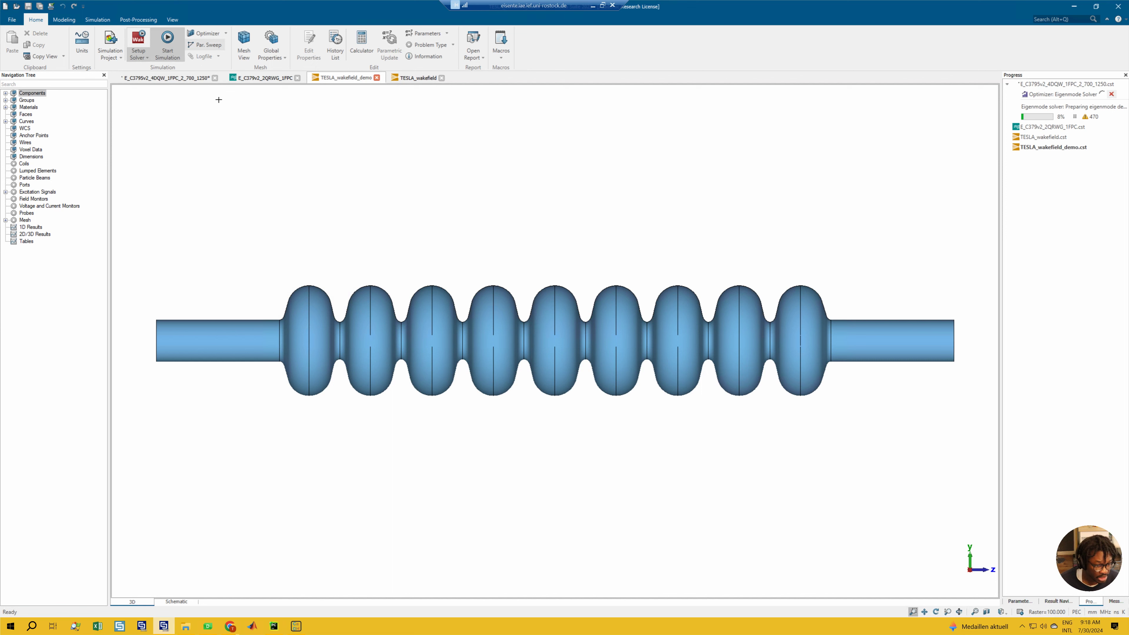
# - Review the simulation's frequency range and the cavity's boundary conditions without changing them
pyautogui.click(98, 20)
pyautogui.click(23, 33)
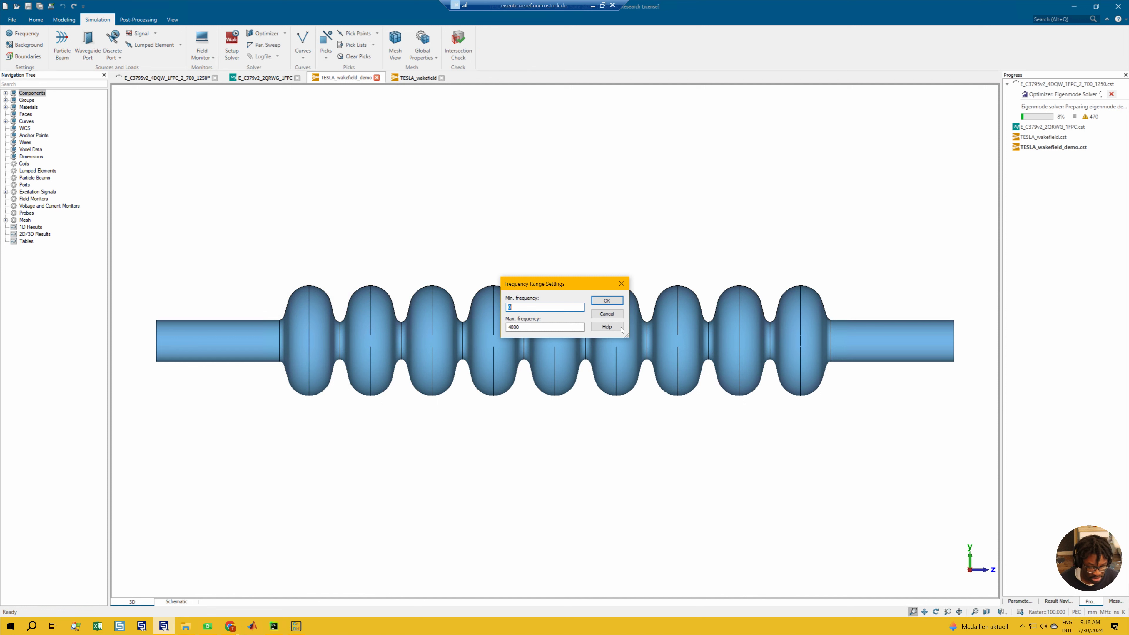
pyautogui.click(533, 327)
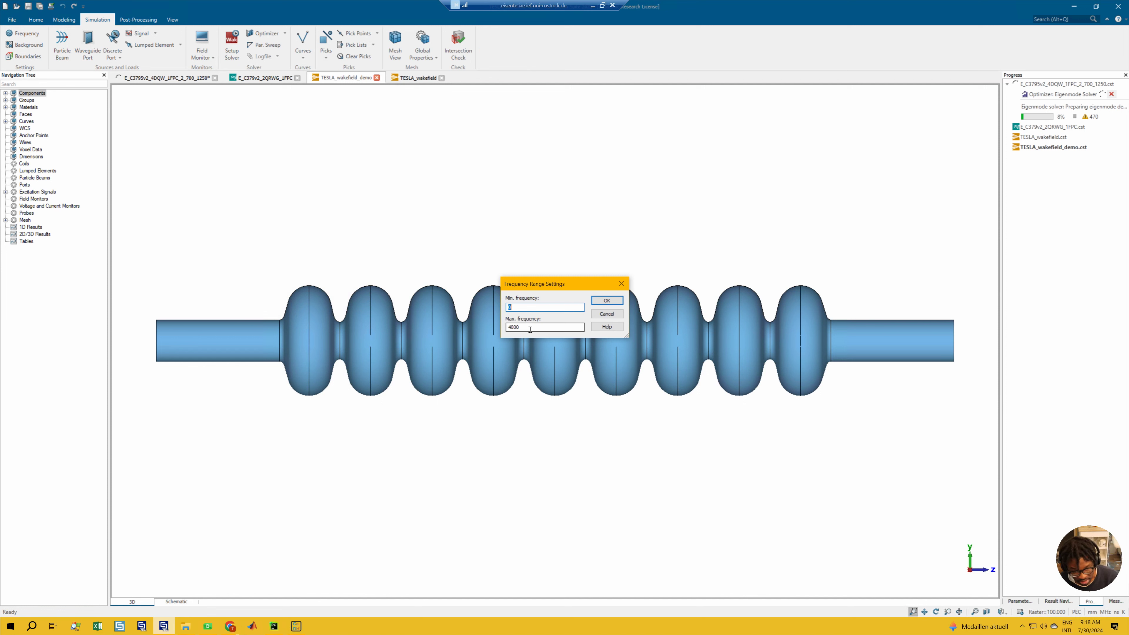
pyautogui.click(622, 283)
pyautogui.click(26, 56)
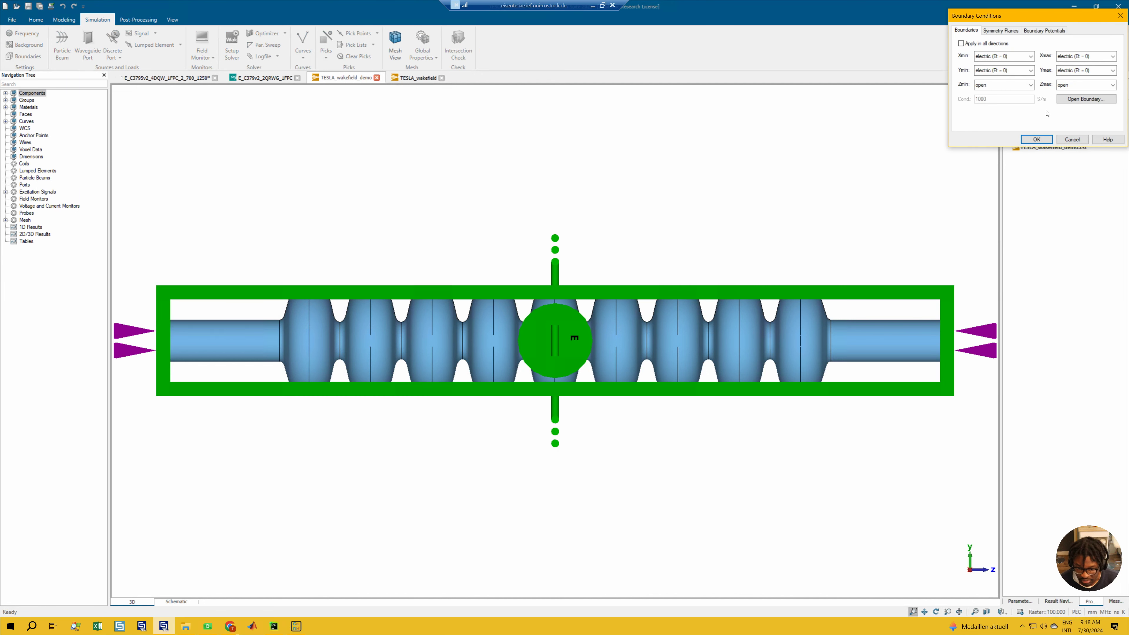
pyautogui.click(1072, 140)
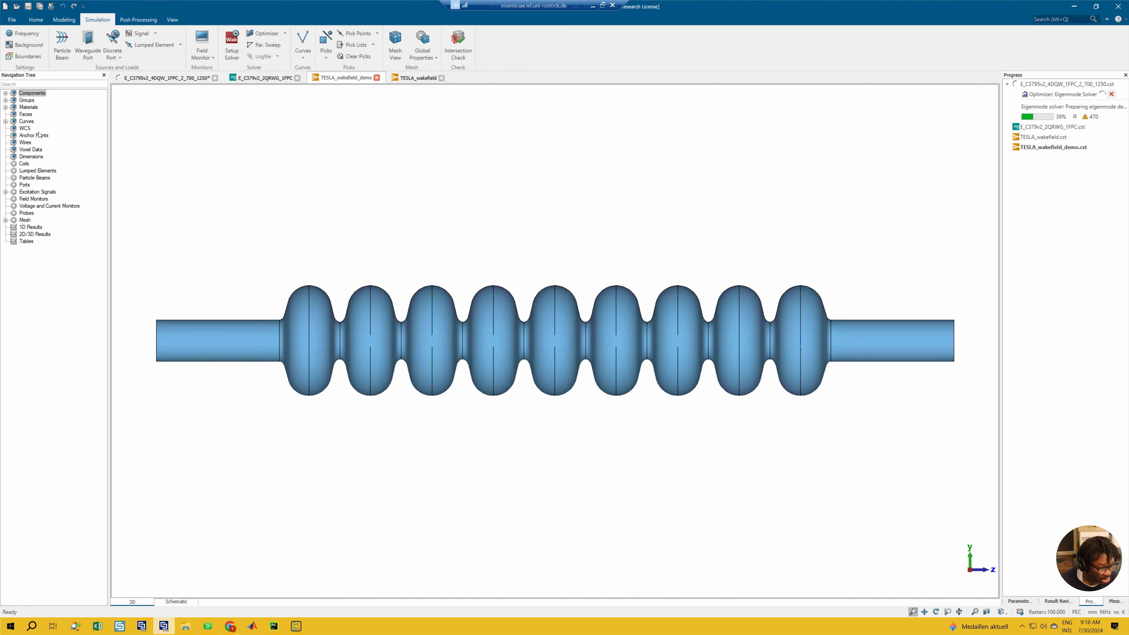
# - Begin a new Gaussian particle beam with its default velocity, charge and location, and set sigma to 25
pyautogui.click(66, 44)
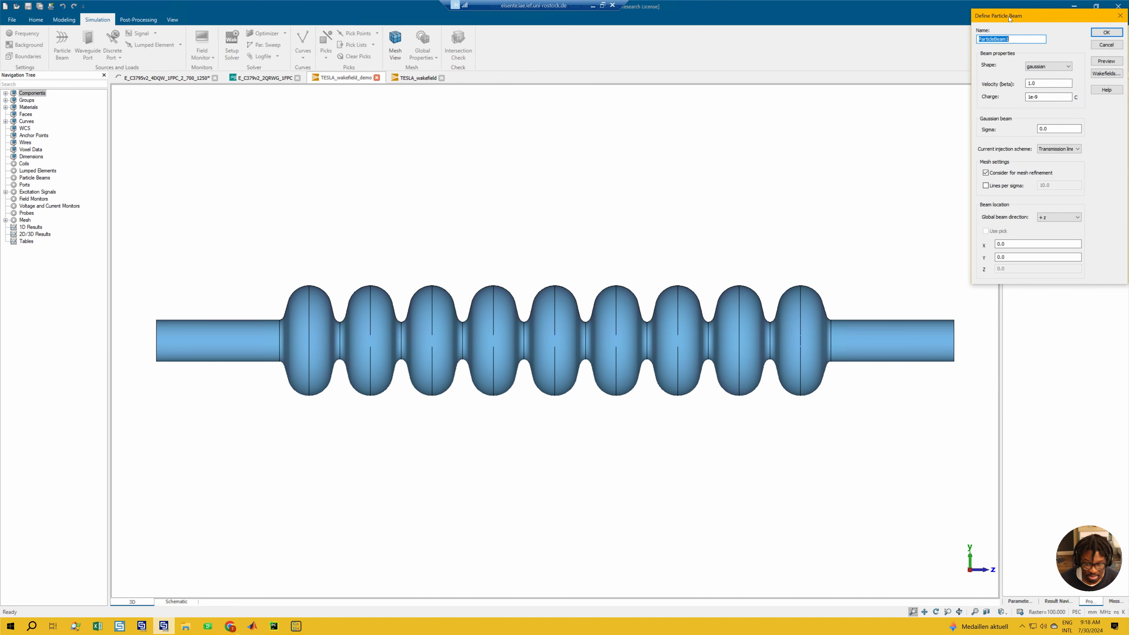
pyautogui.click(574, 186)
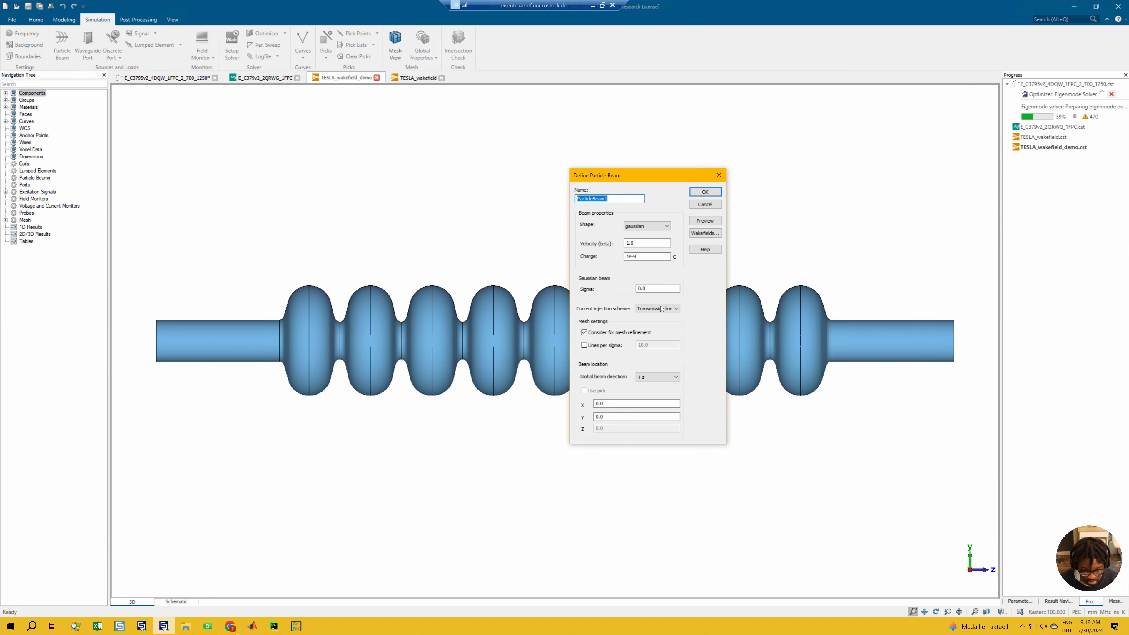
pyautogui.doubleClick(611, 306)
pyautogui.write('25')
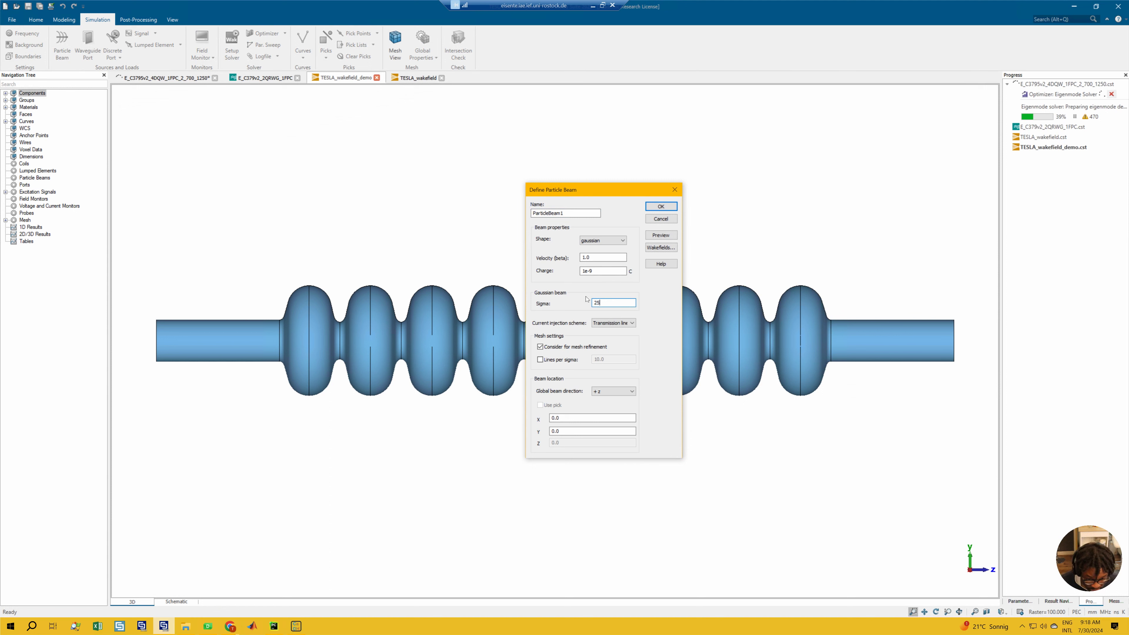
# - Set the particle beam's wake integration method to Indirect interfaces and create the beam
pyautogui.click(658, 249)
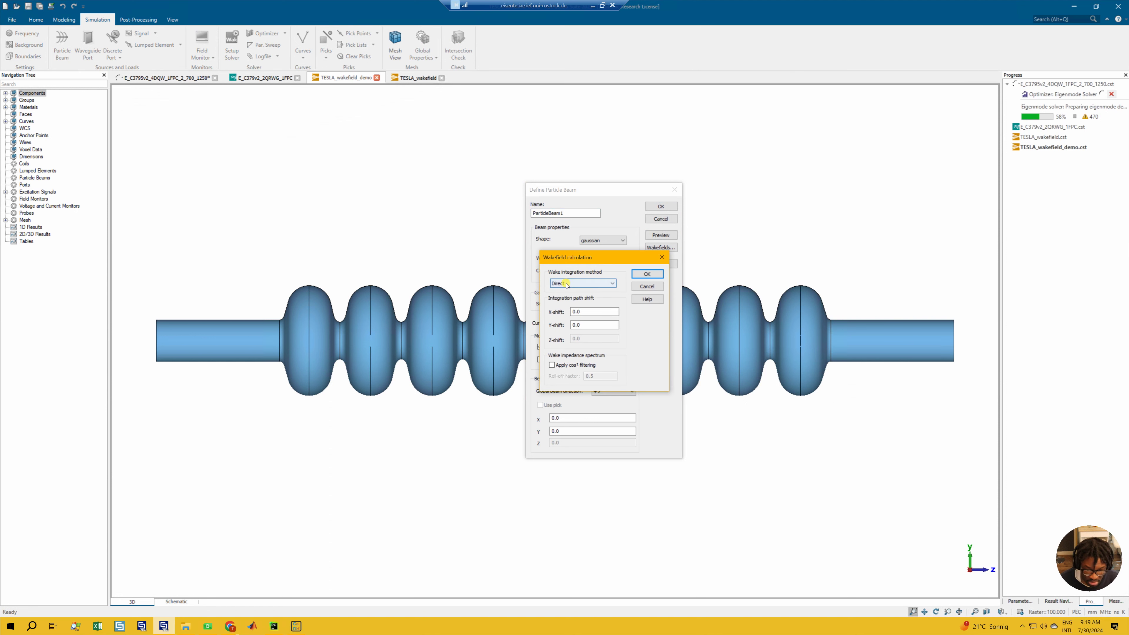
pyautogui.click(566, 284)
pyautogui.click(577, 303)
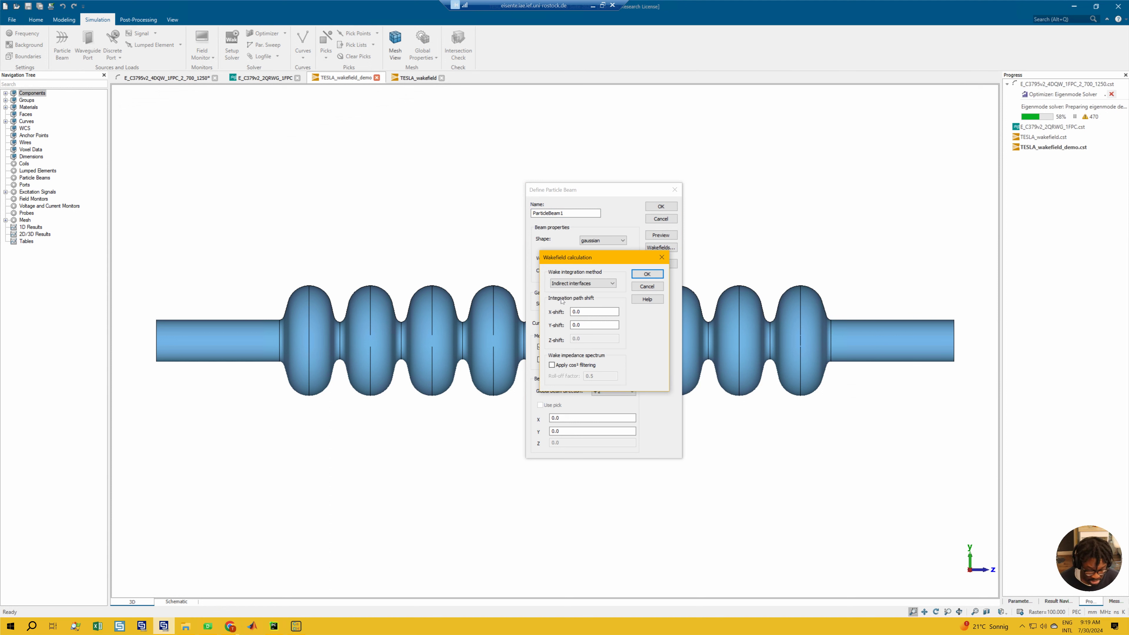
pyautogui.click(647, 274)
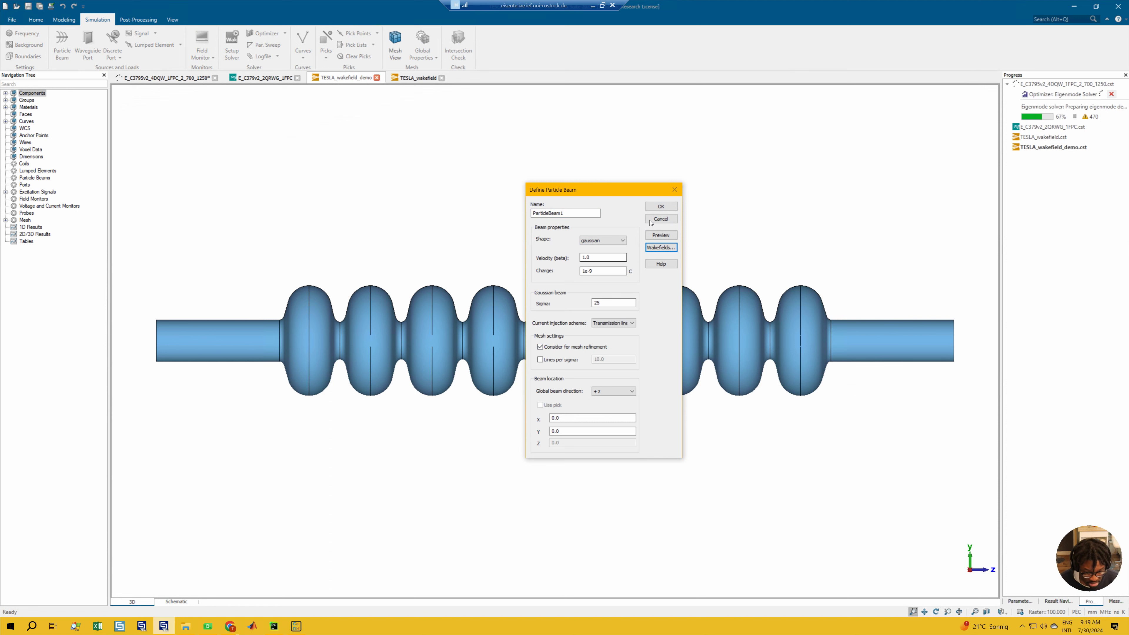
pyautogui.click(661, 207)
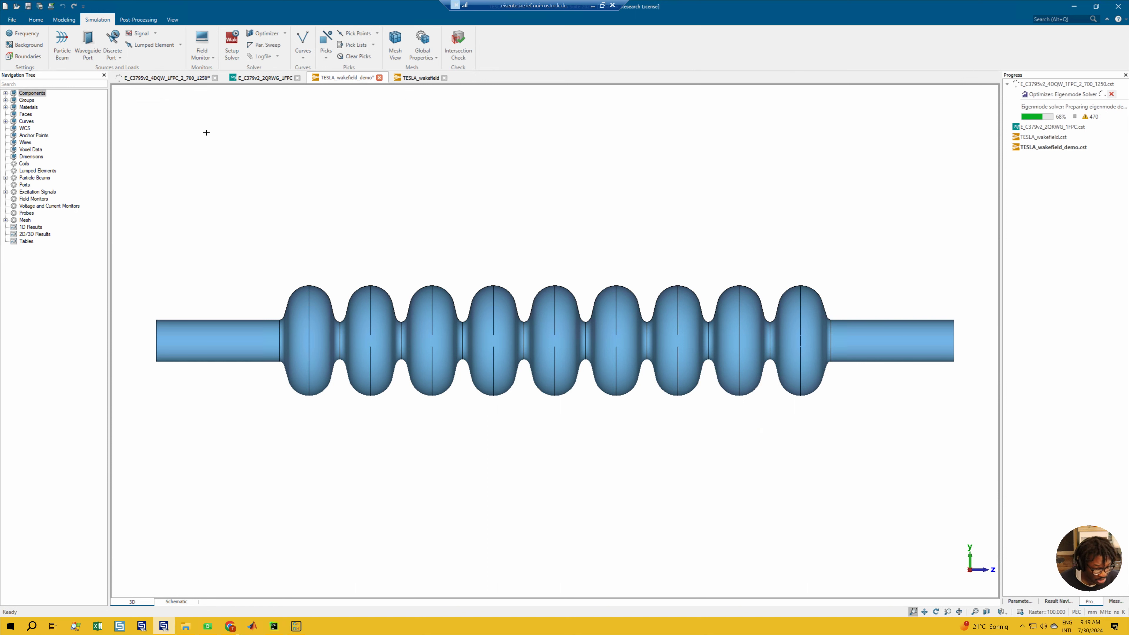
# - Check the simulated wakelength setting in the wakefield solver parameters
pyautogui.click(230, 55)
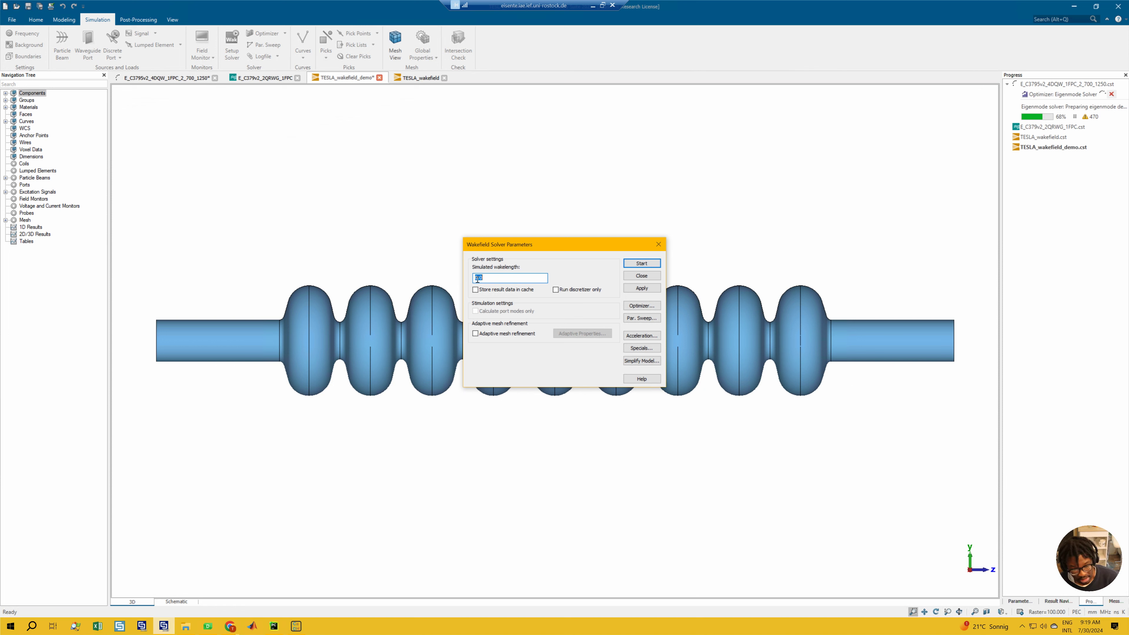
pyautogui.click(660, 244)
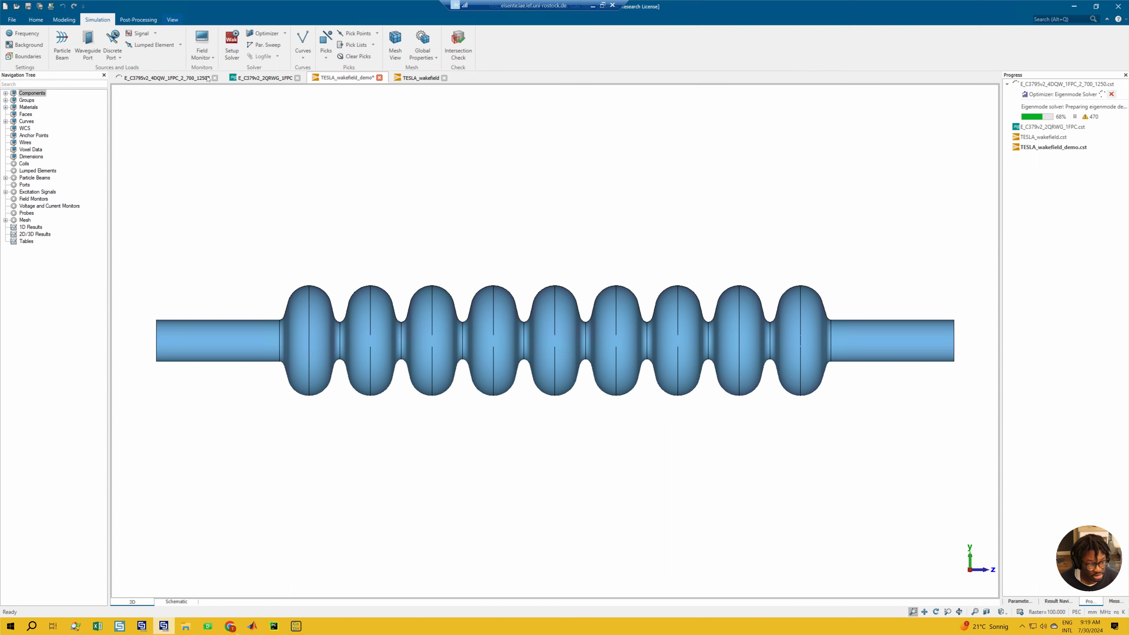
# - Open the definition of a new field monitor of type E-Field
pyautogui.click(208, 59)
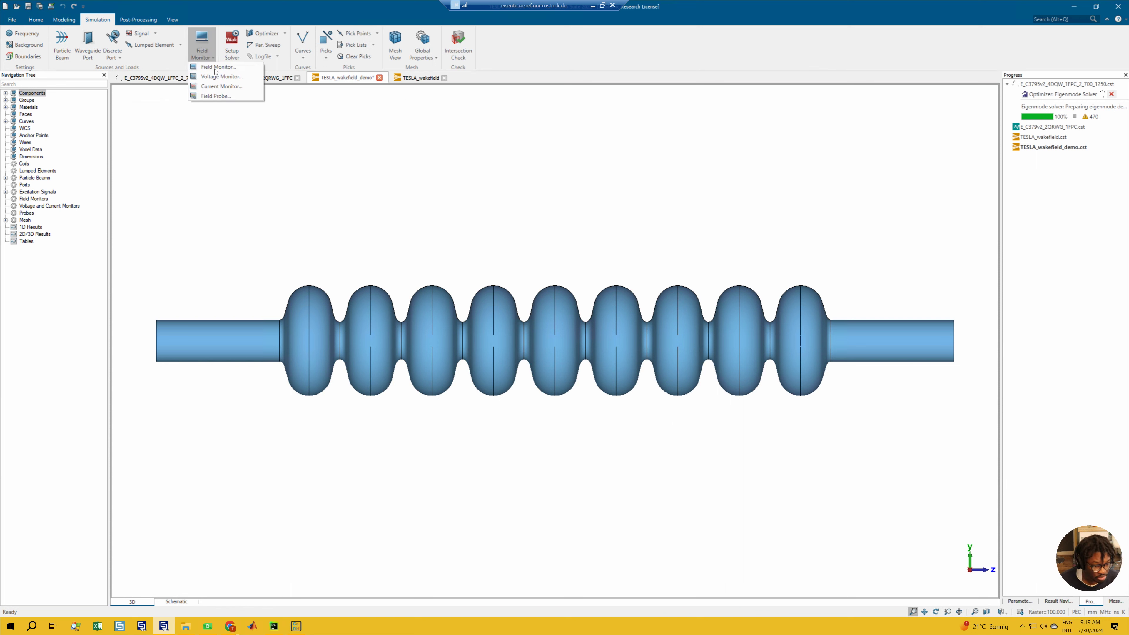
pyautogui.click(223, 68)
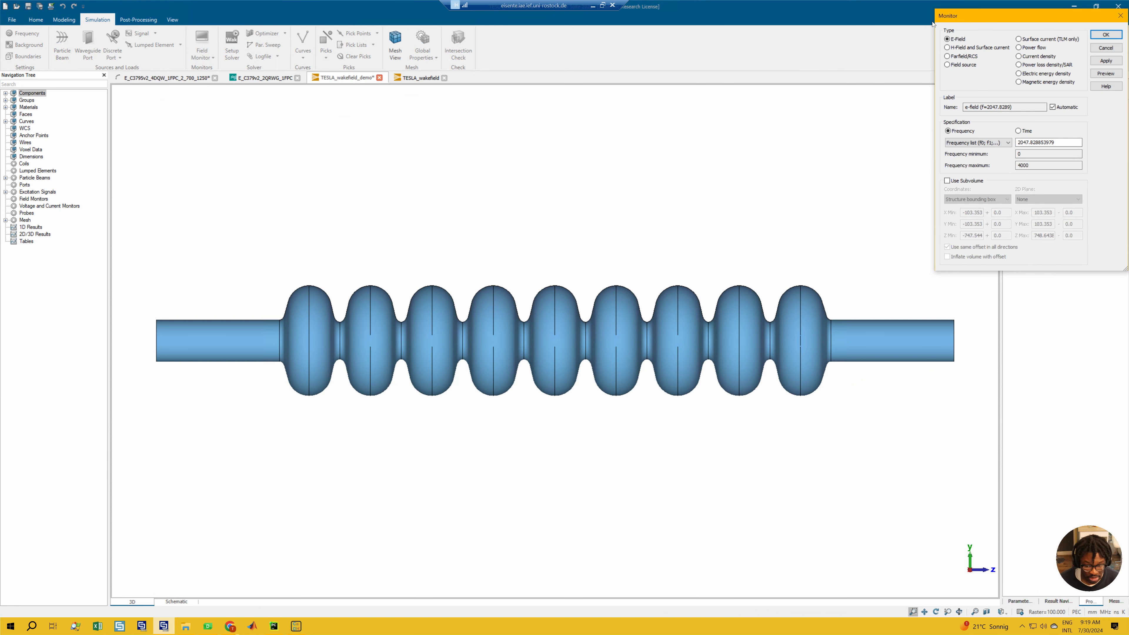
pyautogui.moveTo(962, 18); pyautogui.dragTo(895, 39)
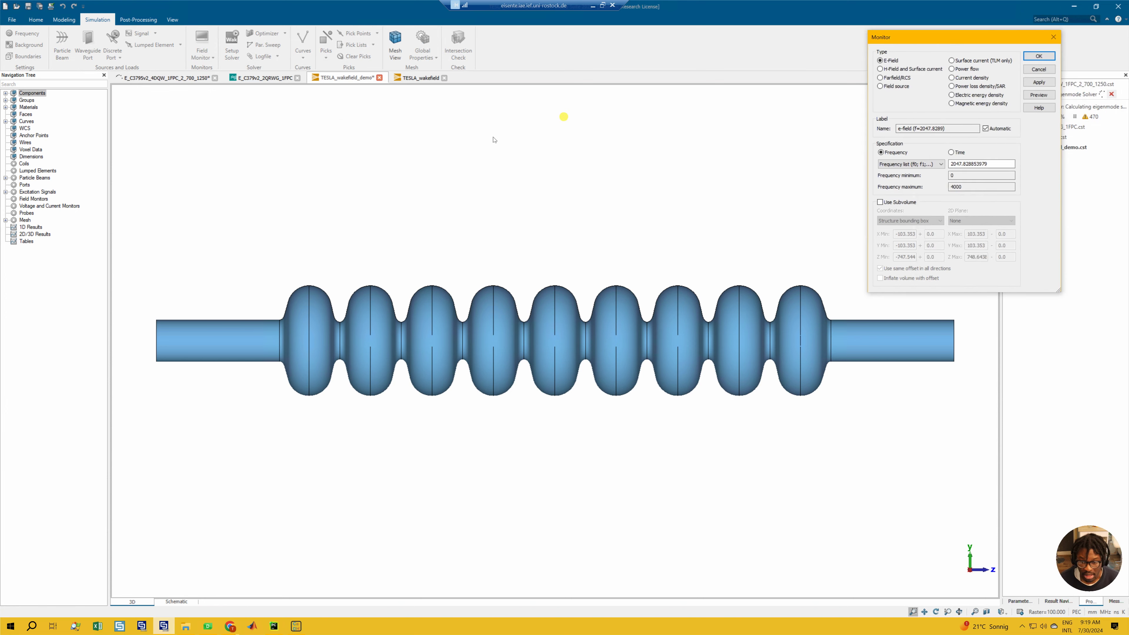
pyautogui.moveTo(494, 140); pyautogui.dragTo(460, 152)
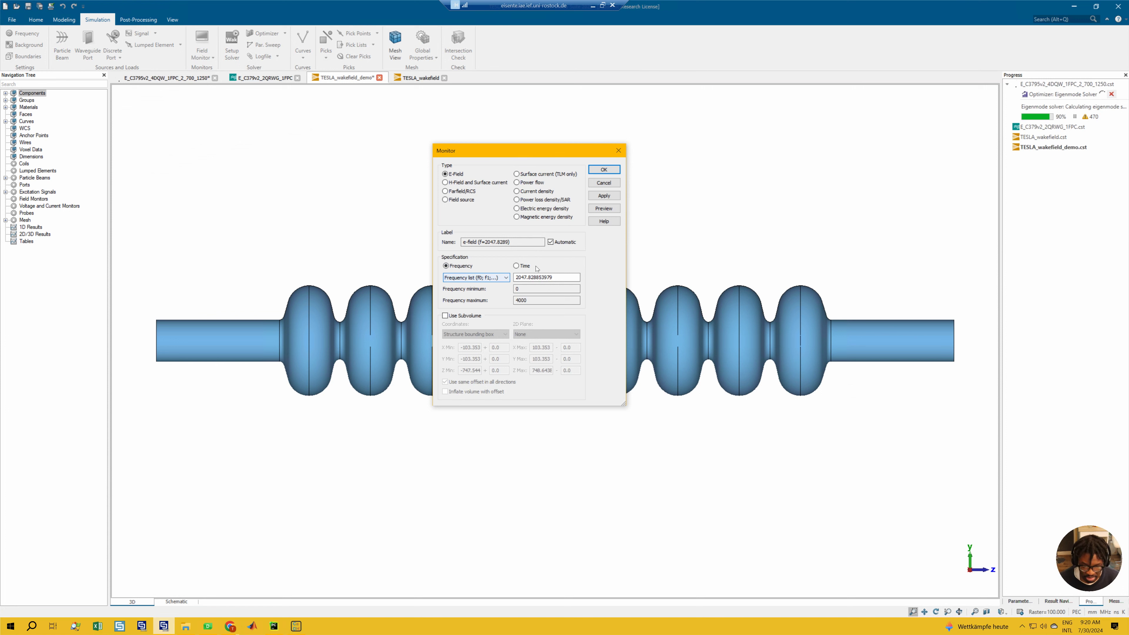
# - Try a frequency of 1300 MHz for the new E-field monitor
pyautogui.doubleClick(547, 277)
pyautogui.write('1')
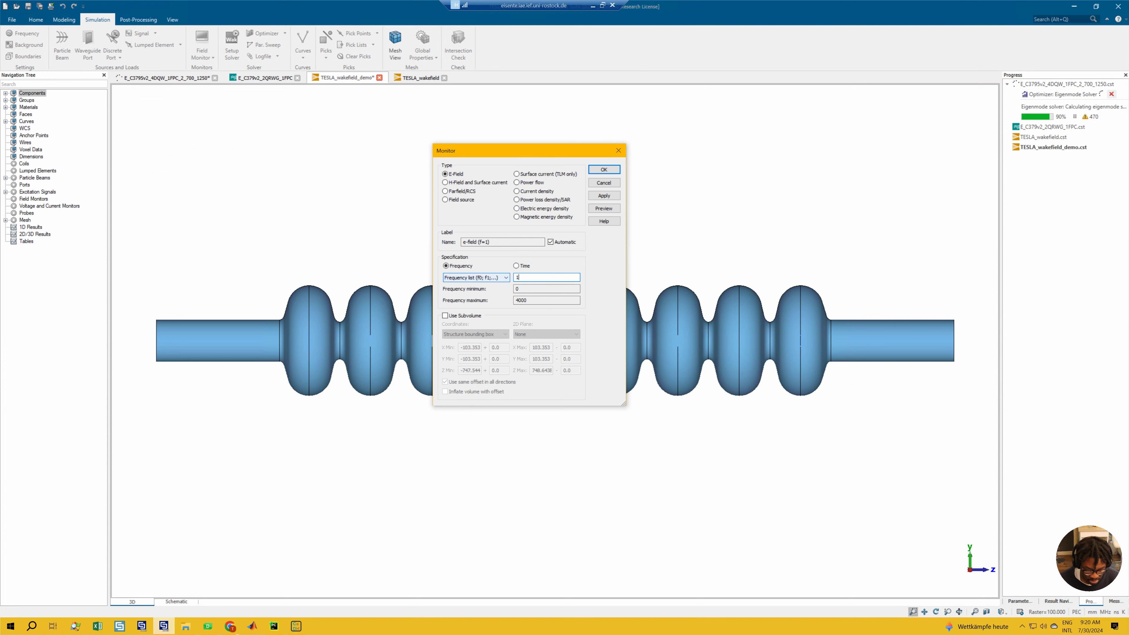
pyautogui.write('300')
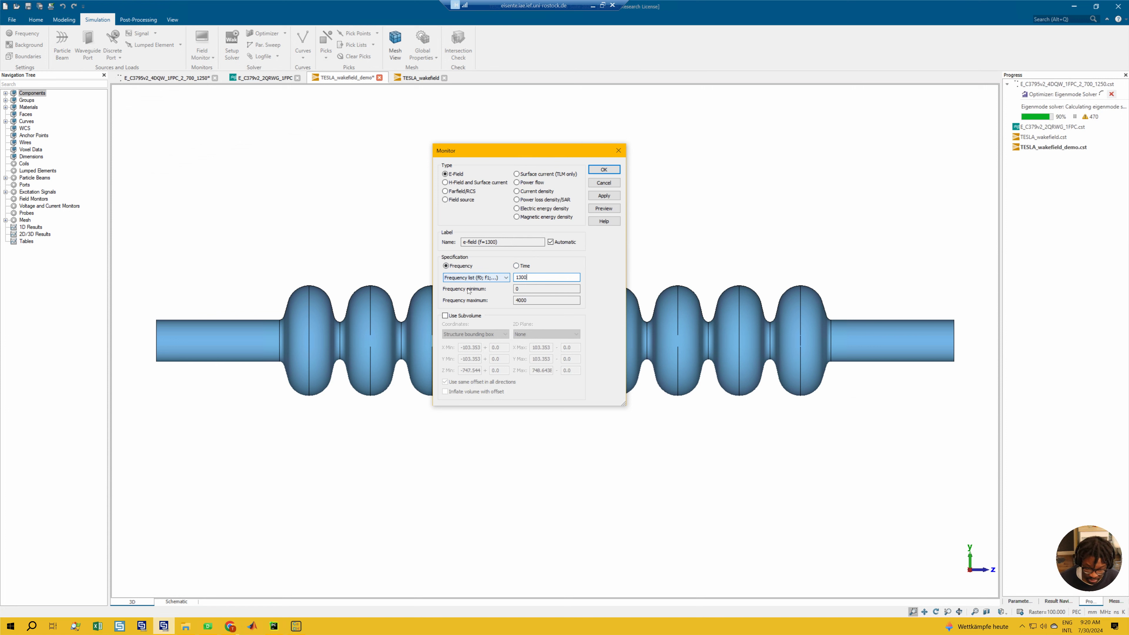
# - Create the E-field monitor in the time domain with start time 0, step width 0.05 ns and no end time
pyautogui.click(517, 266)
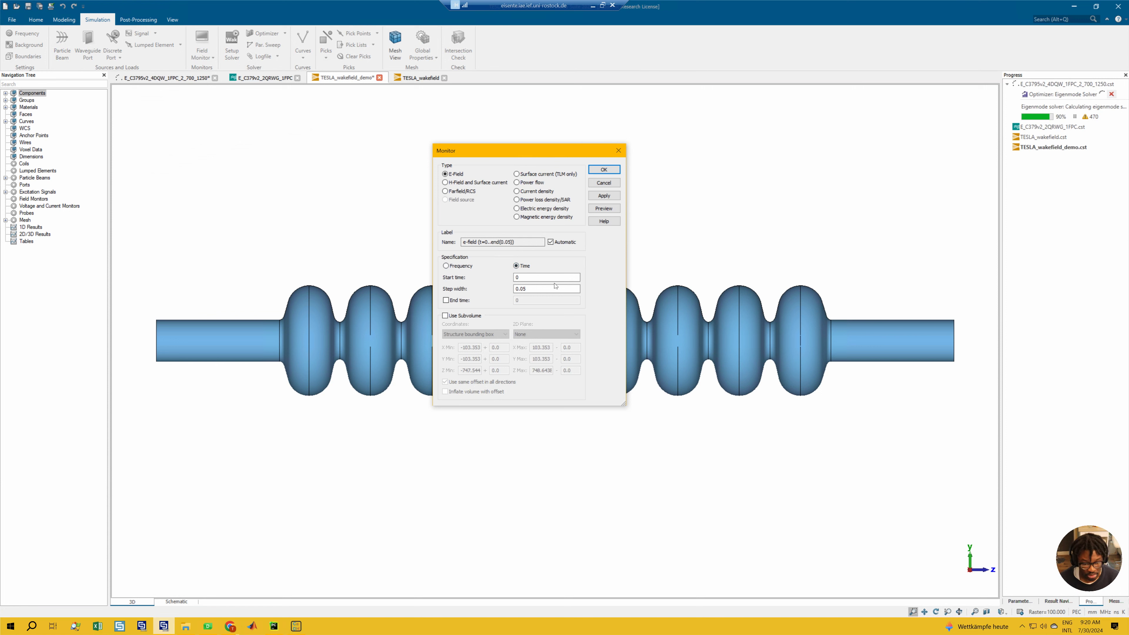
pyautogui.click(522, 290)
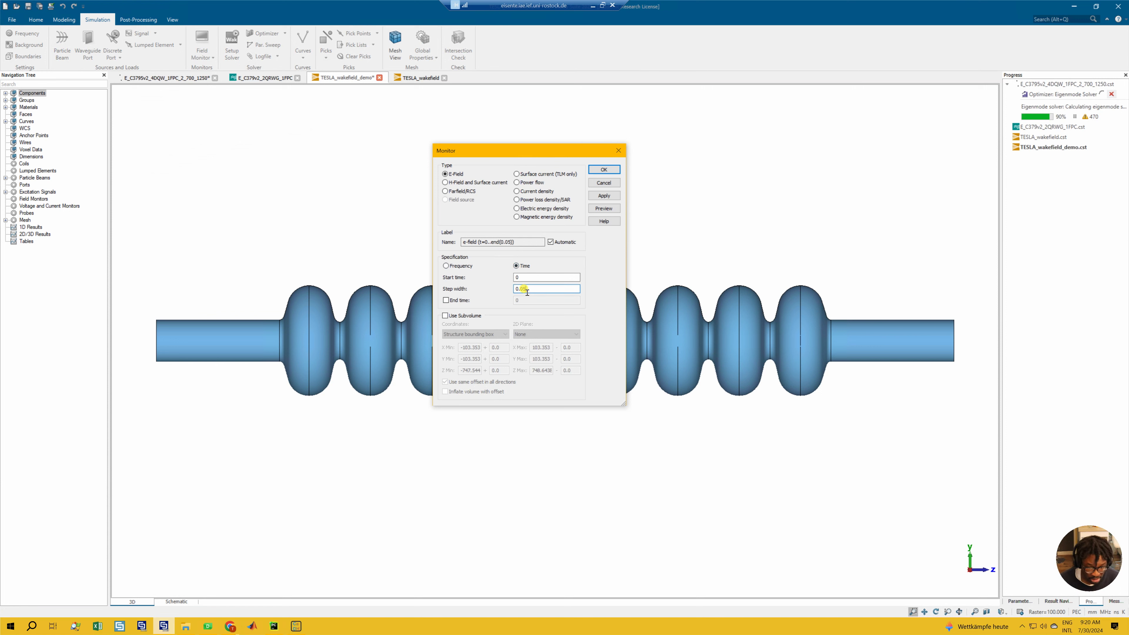
pyautogui.moveTo(527, 289); pyautogui.dragTo(523, 289)
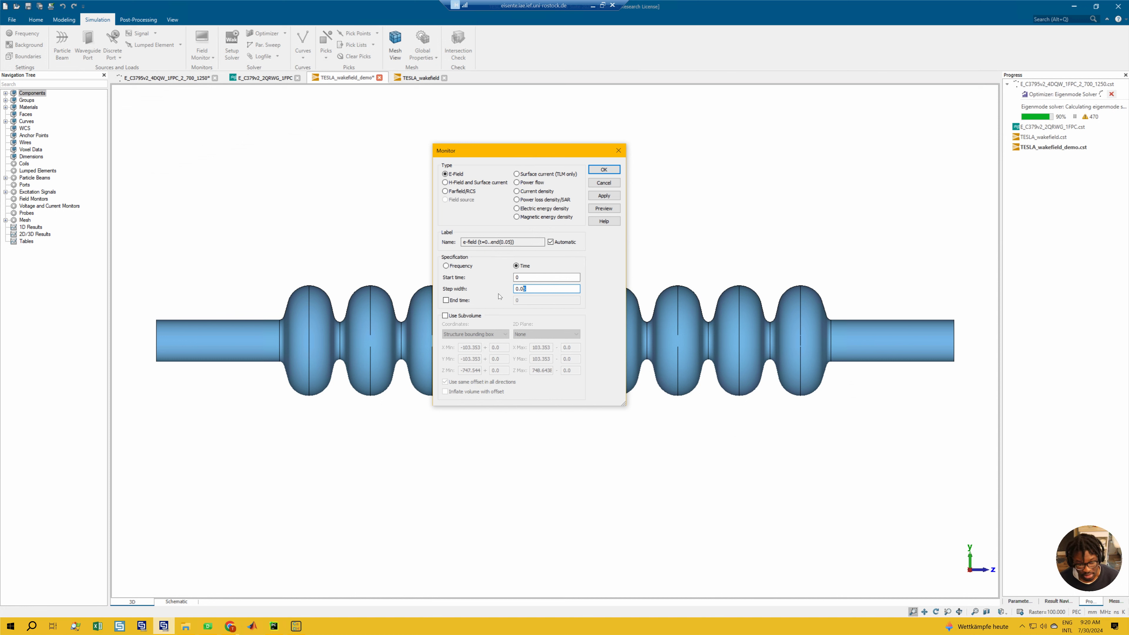
pyautogui.click(446, 300)
pyautogui.click(445, 300)
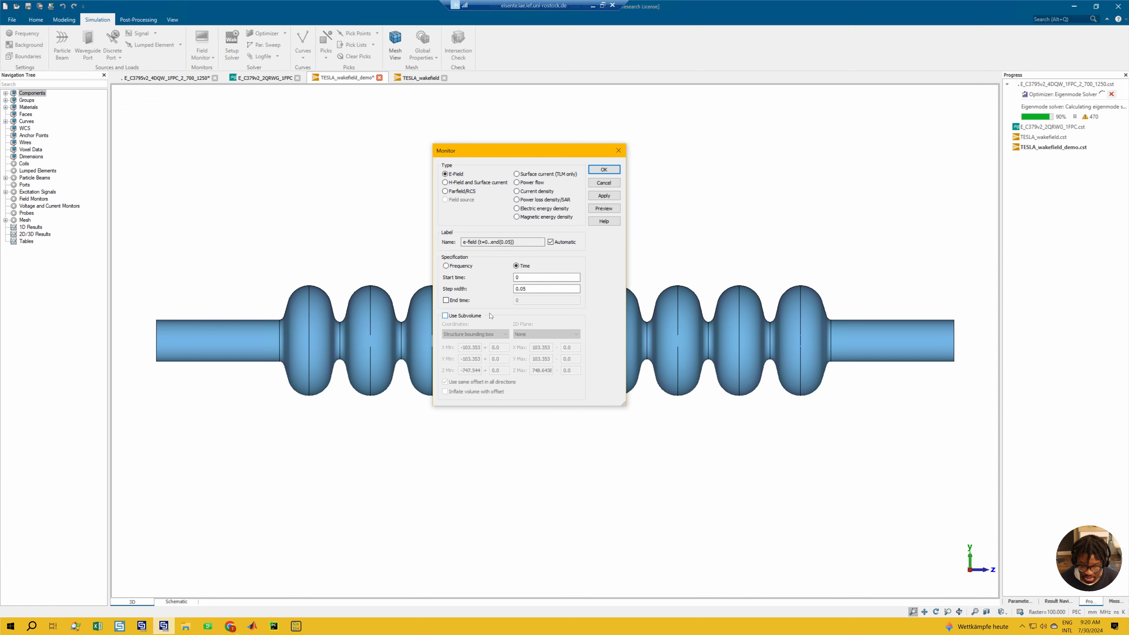
pyautogui.click(604, 171)
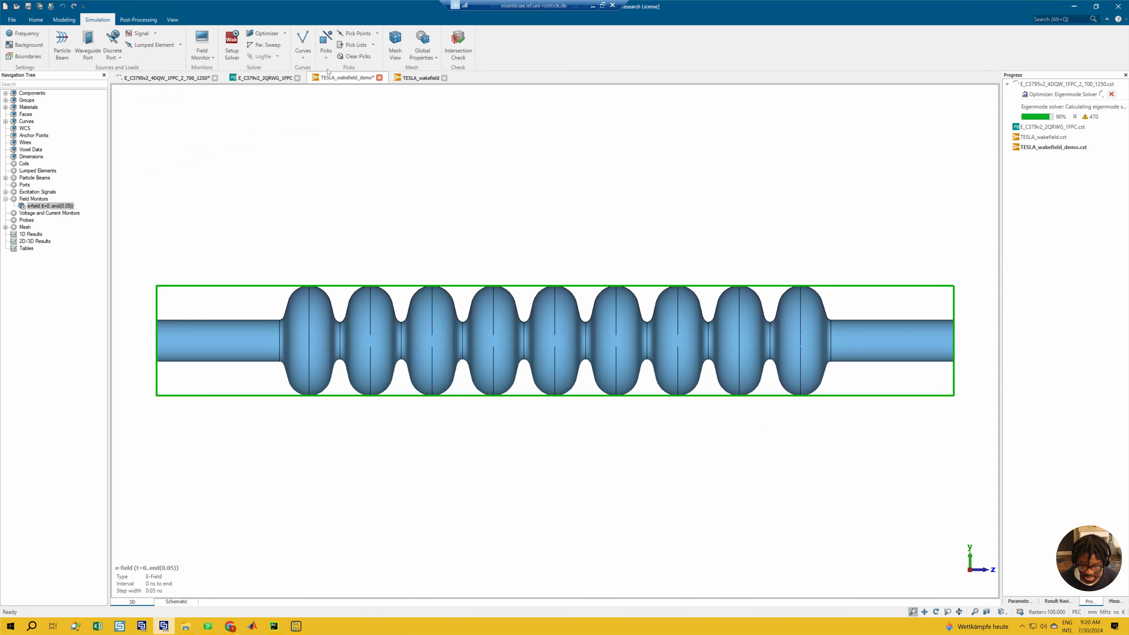
# - Create an H-field and surface current monitor in the time domain with start time 0, step width 0.05 ns and no end time
pyautogui.click(208, 61)
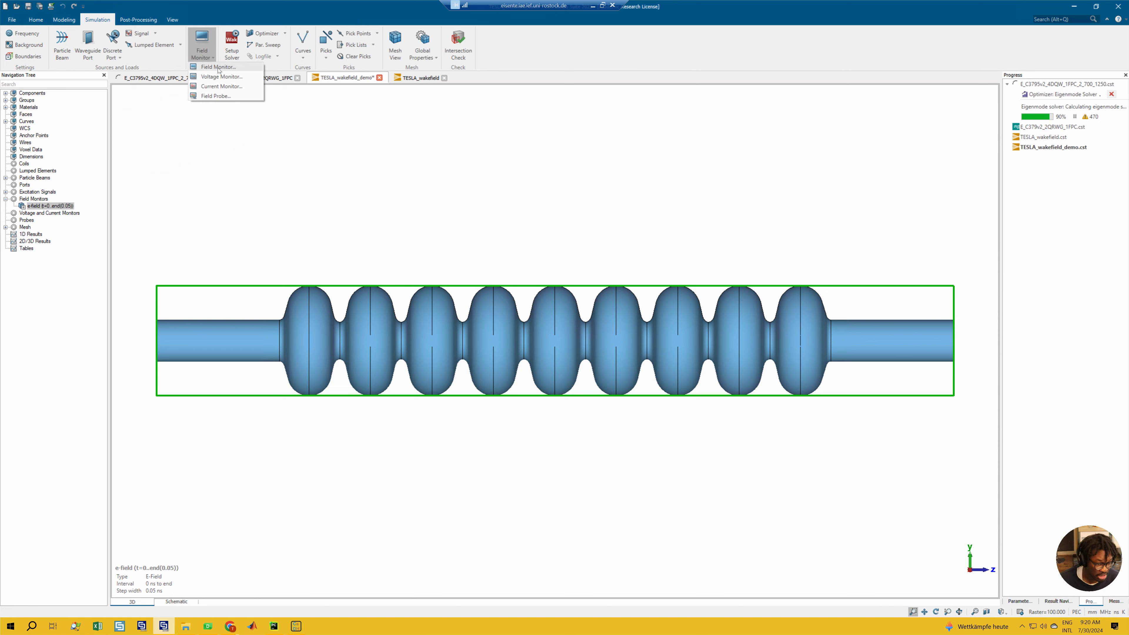
pyautogui.click(220, 72)
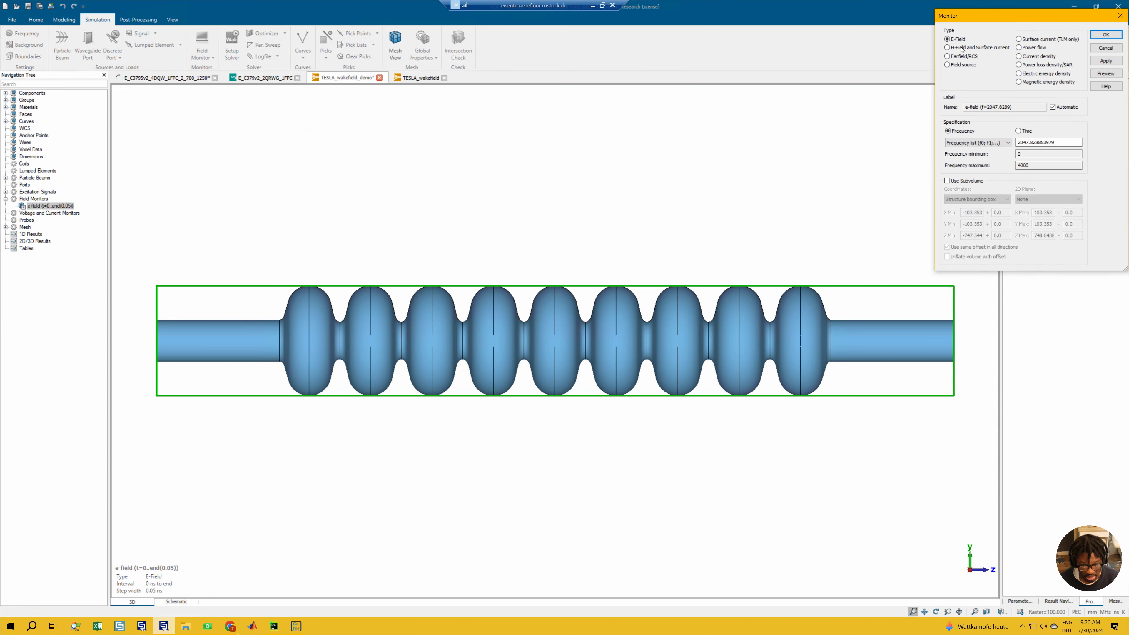
pyautogui.click(962, 47)
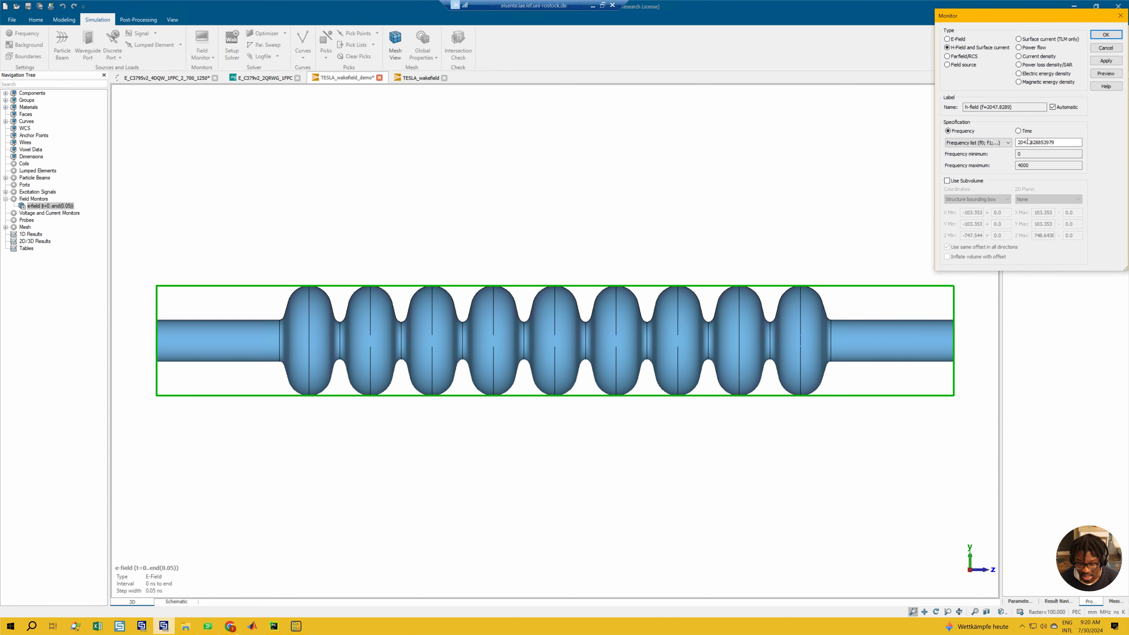
pyautogui.click(1018, 131)
pyautogui.click(1035, 155)
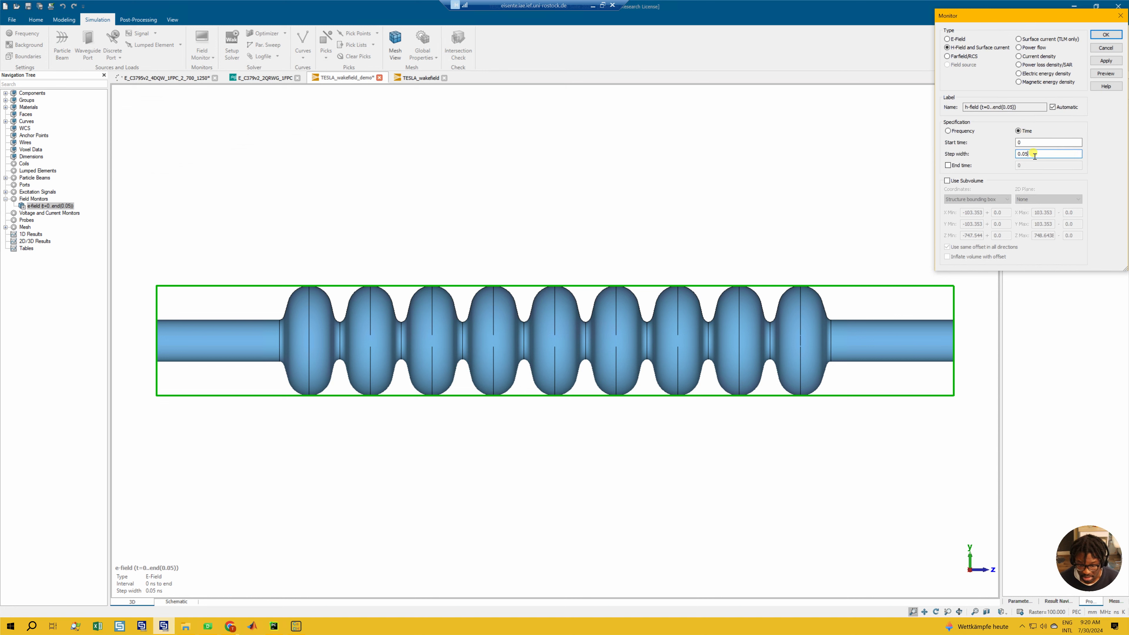
pyautogui.click(1106, 35)
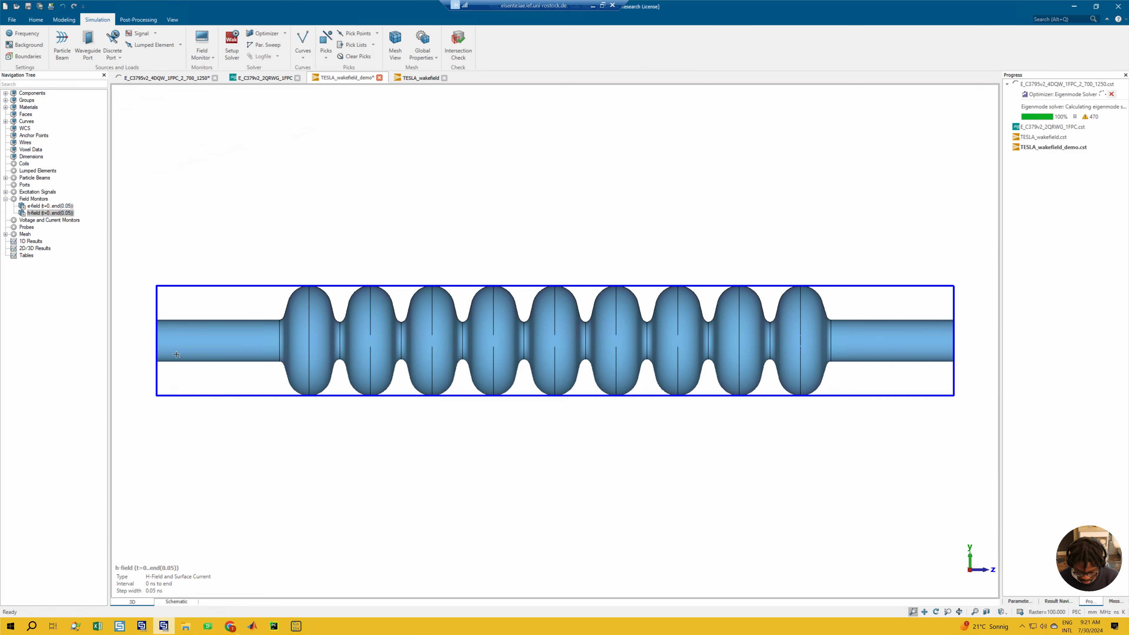
# - Measure the cavity's total length between the outer ends of its two beam pipes, then clear the picked points
pyautogui.press('s')
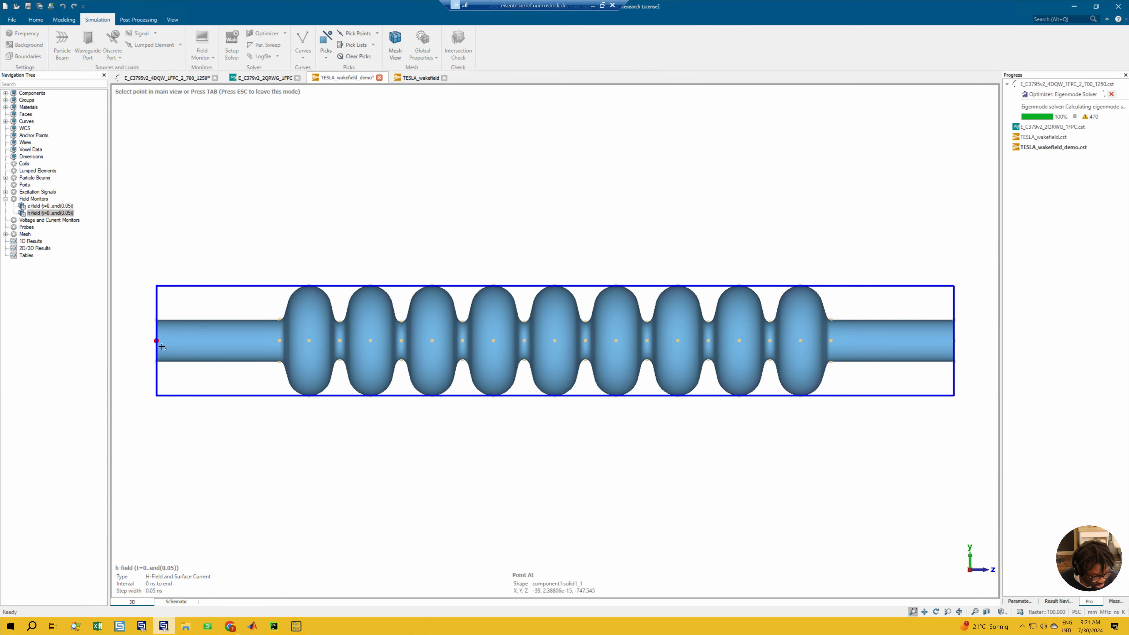
pyautogui.click(162, 347)
pyautogui.press('s')
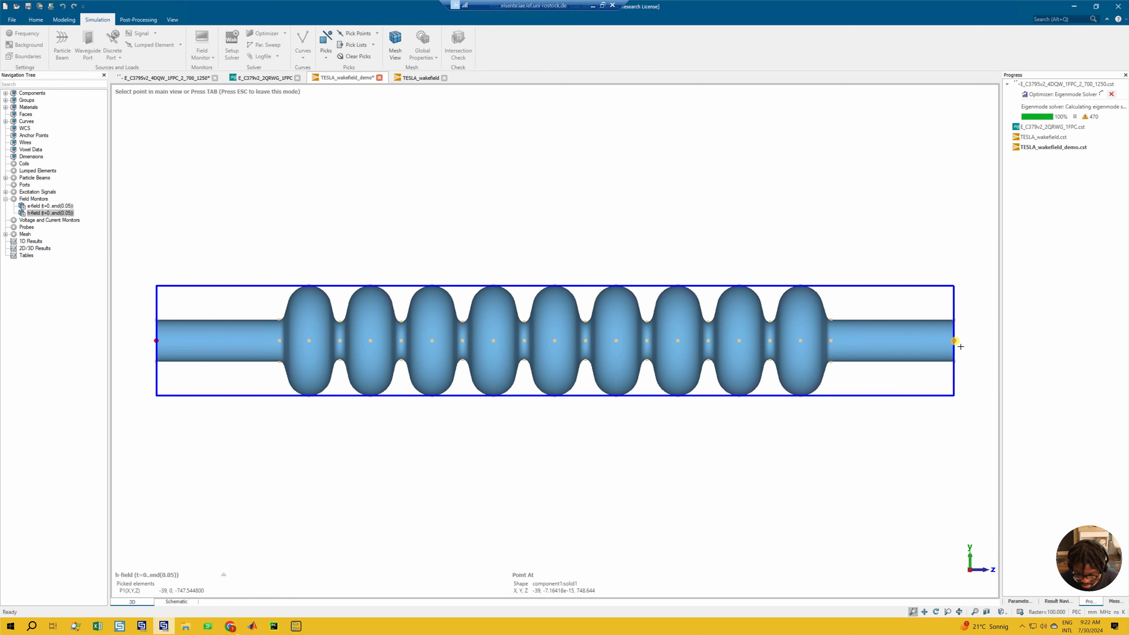
pyautogui.click(959, 340)
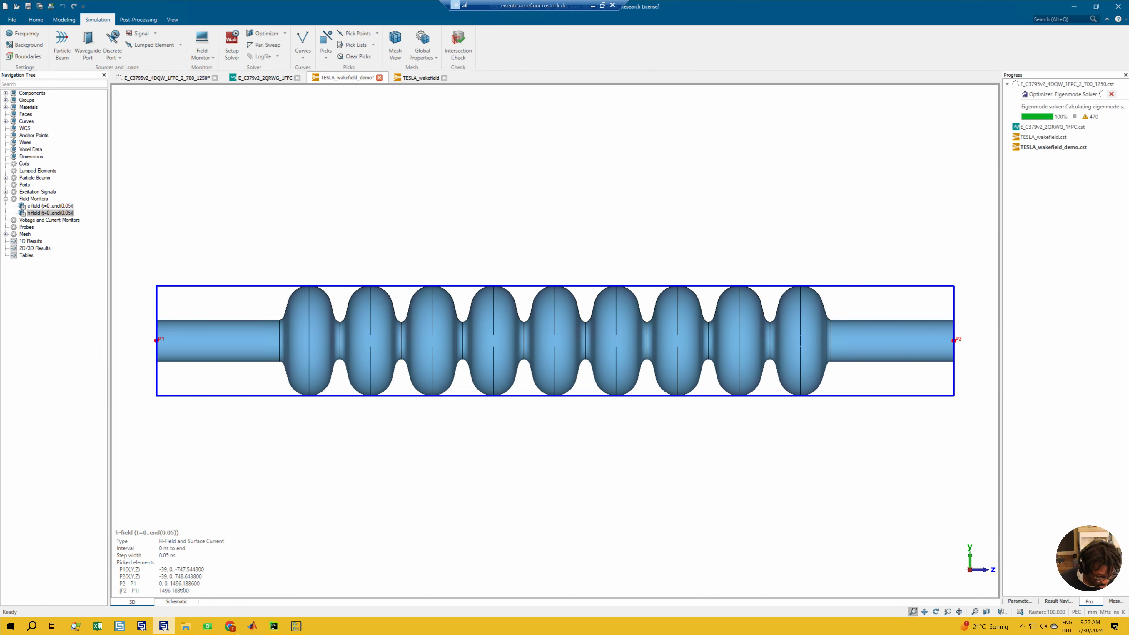
pyautogui.press('d')
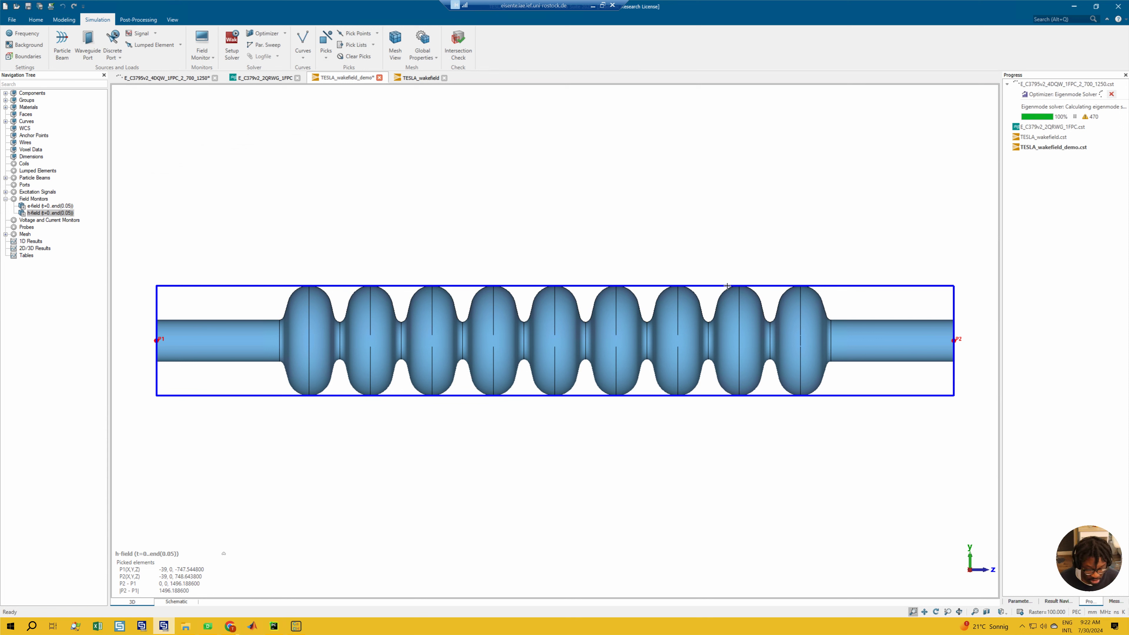
# - Set the simulated wakelength to 2000 in the wakefield solver parameters and apply it without starting the solver
pyautogui.click(231, 42)
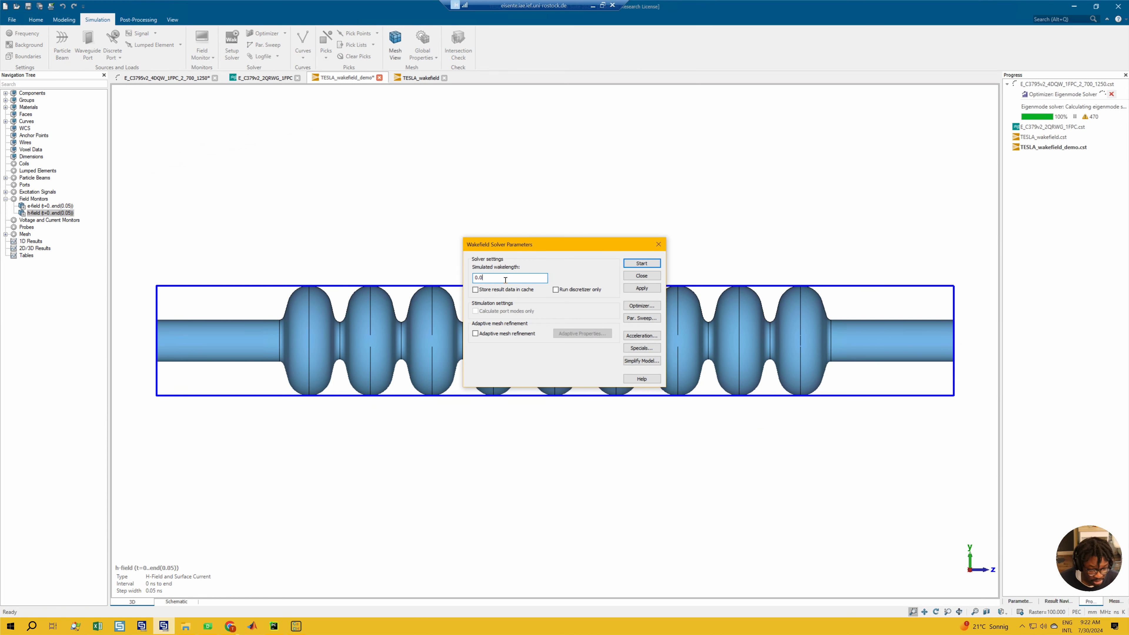
pyautogui.write('2')
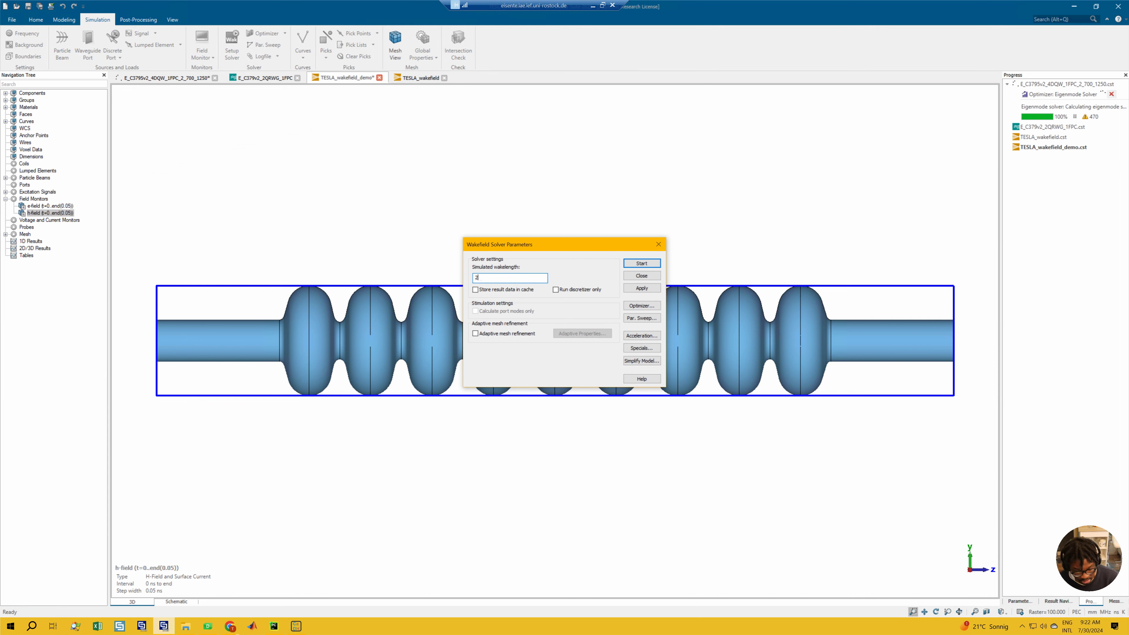
pyautogui.write('000')
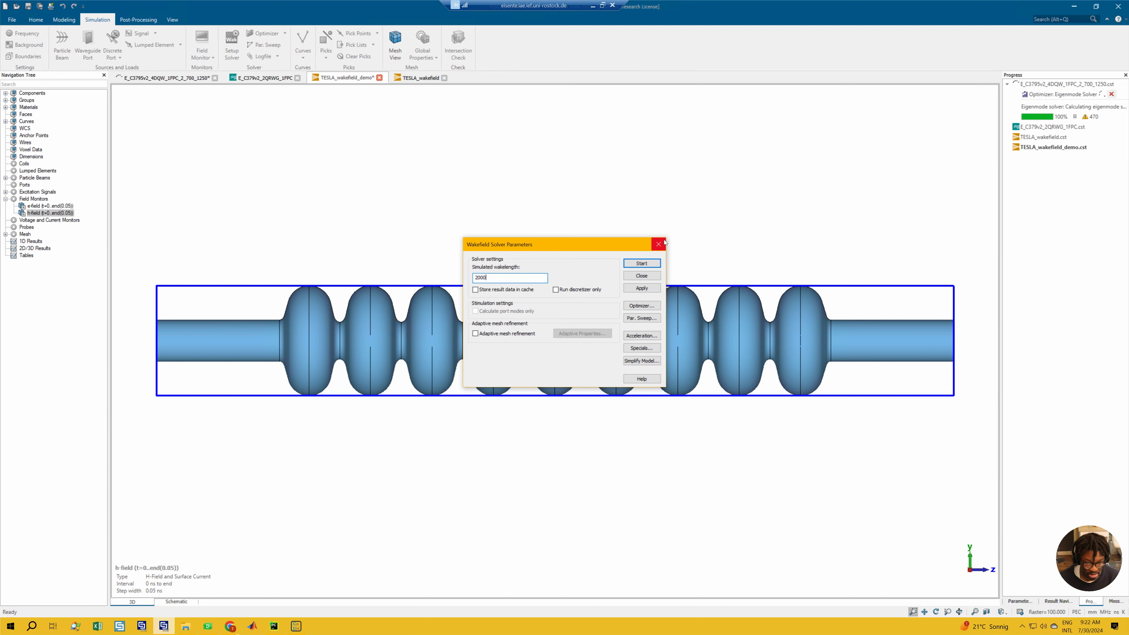
pyautogui.click(642, 288)
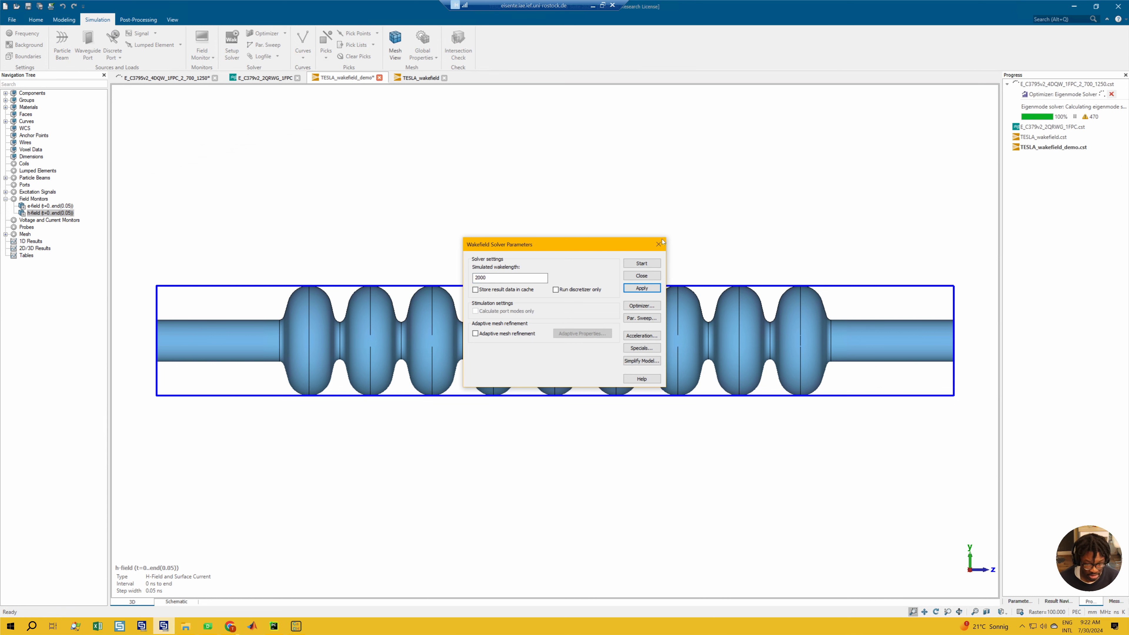
pyautogui.click(659, 243)
# - Check the time settings of the existing E-field monitor in the TESLA_wakefield project
pyautogui.click(420, 77)
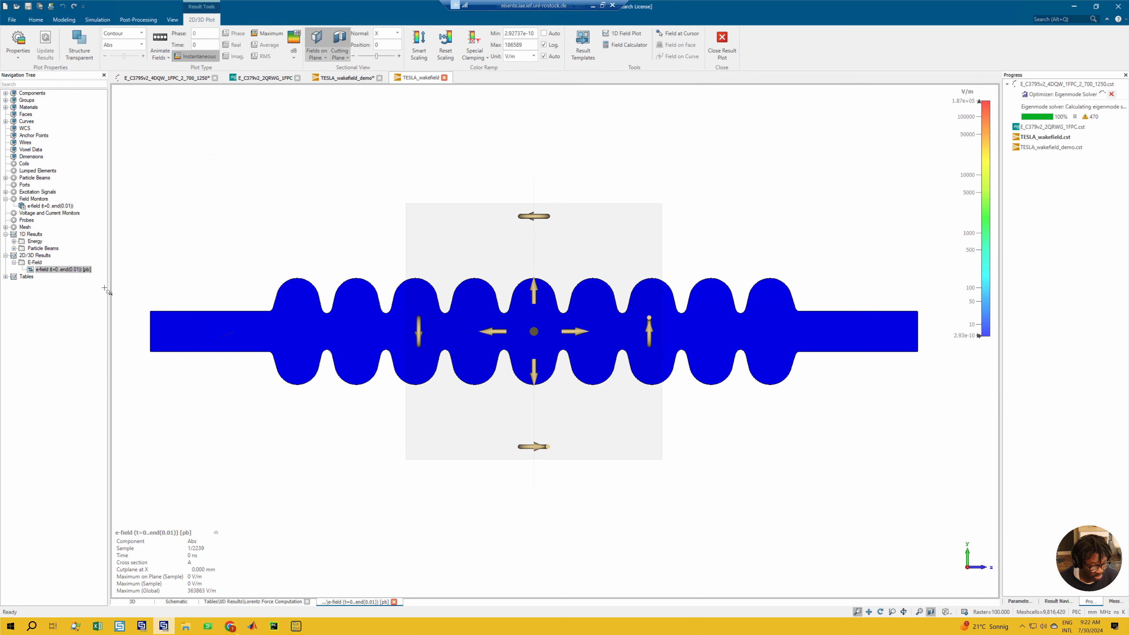
pyautogui.click(38, 207)
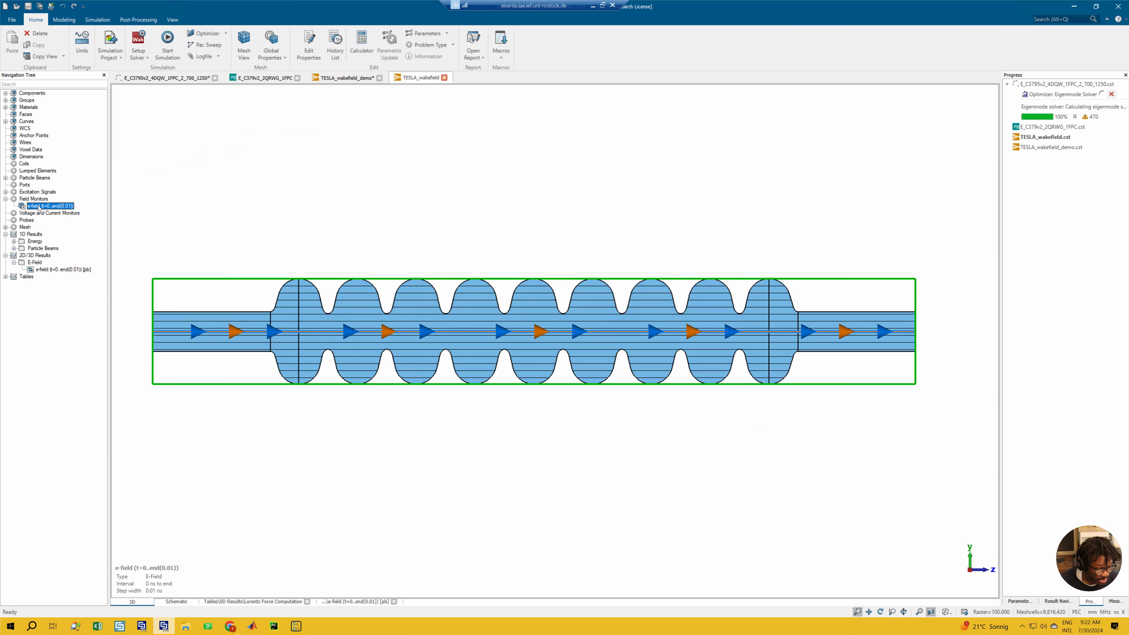
pyautogui.doubleClick(39, 207)
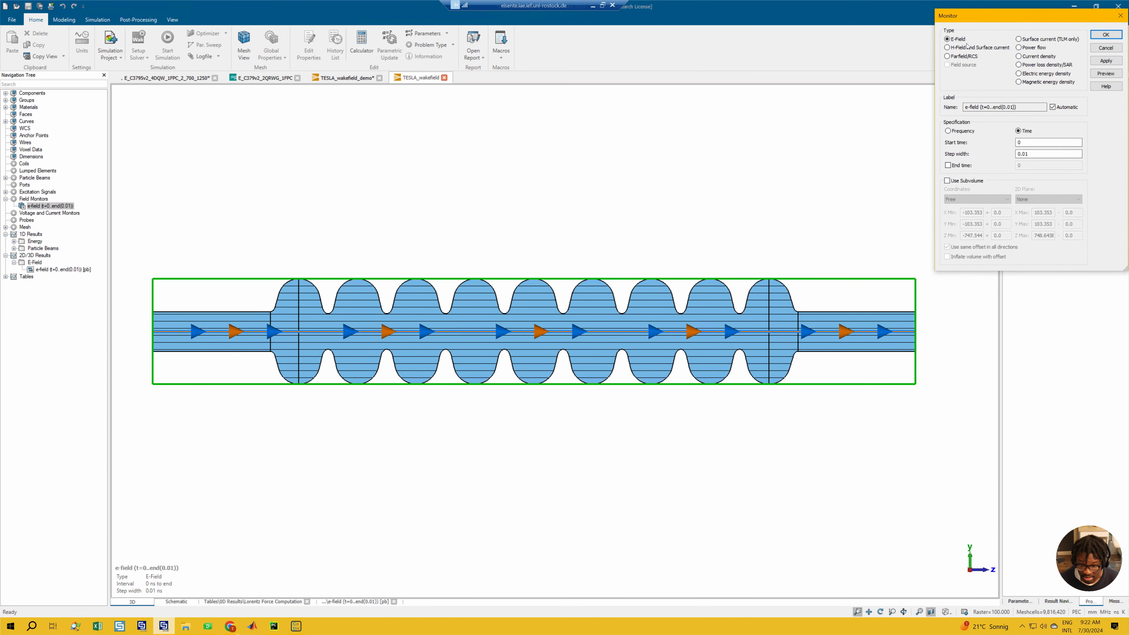
pyautogui.moveTo(955, 20); pyautogui.dragTo(779, 109)
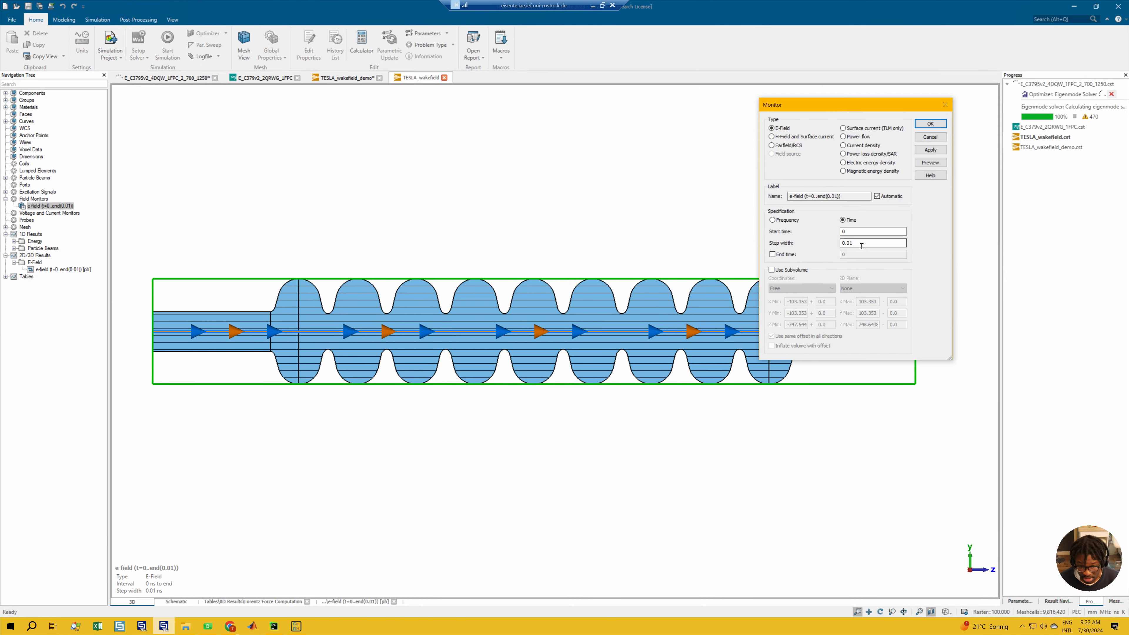
pyautogui.click(945, 104)
# - Display the 2D/3D E-field result of the TESLA_wakefield project at a time of 1 ns
pyautogui.click(61, 269)
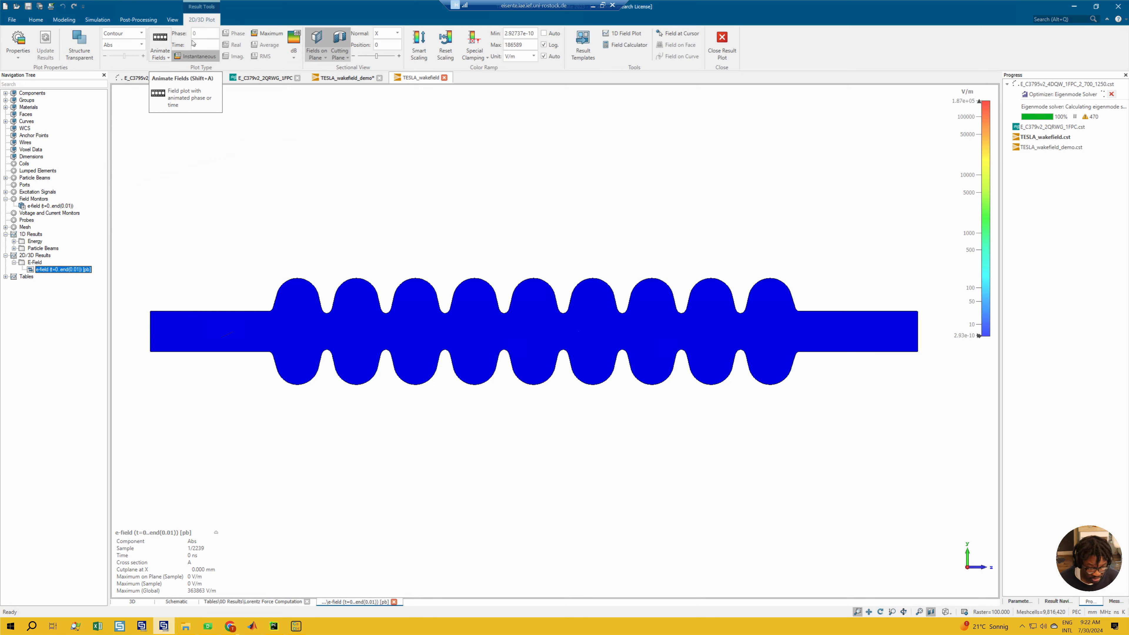
pyautogui.click(210, 46)
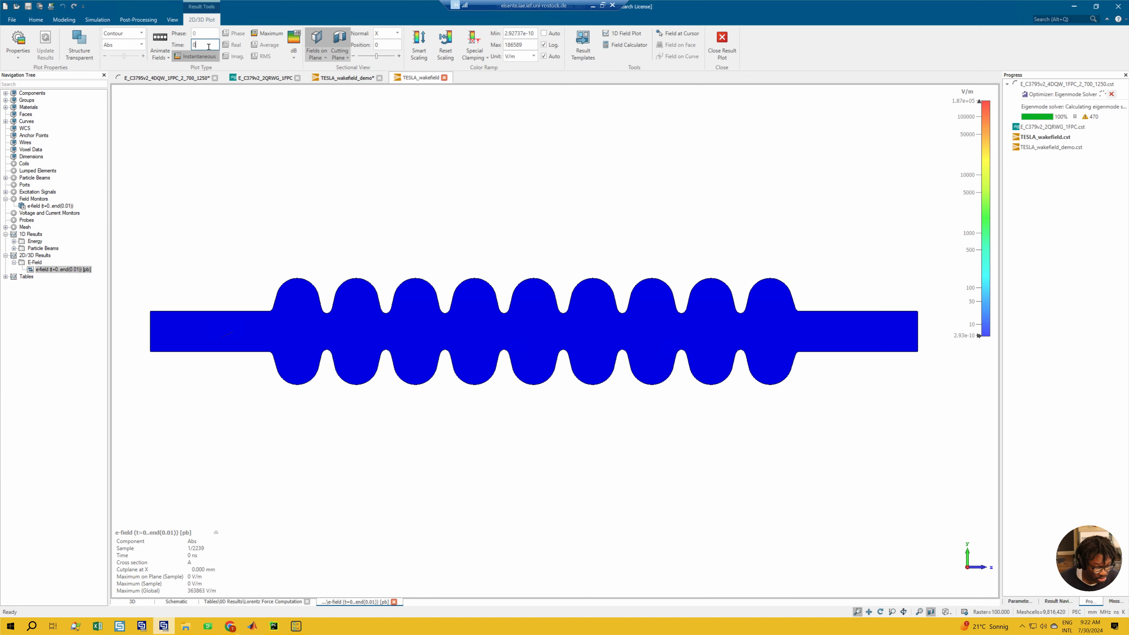
pyautogui.moveTo(209, 47); pyautogui.dragTo(183, 45)
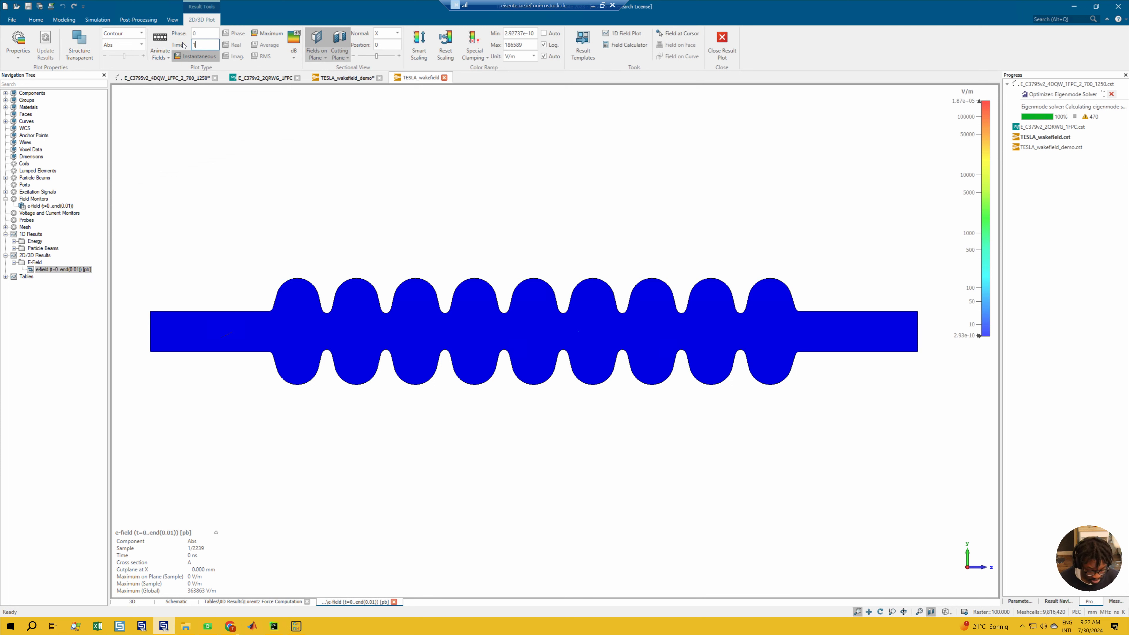
pyautogui.write('1')
pyautogui.press('Return')
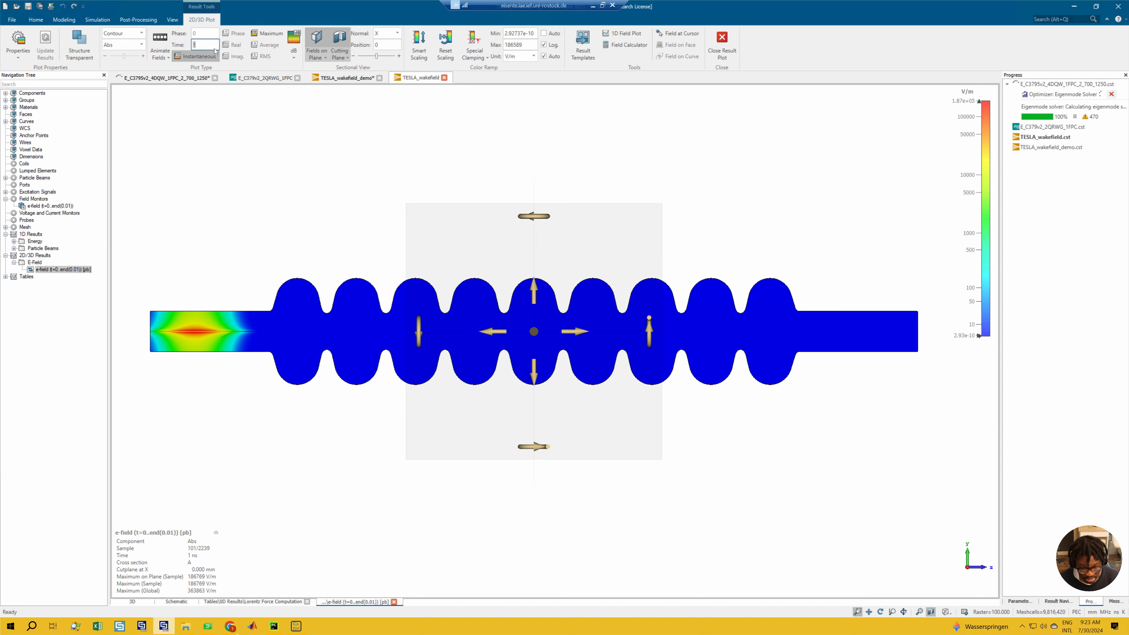
# - View the E-field distribution in the cavity at 7 ns, then at 4 ns
pyautogui.write('7')
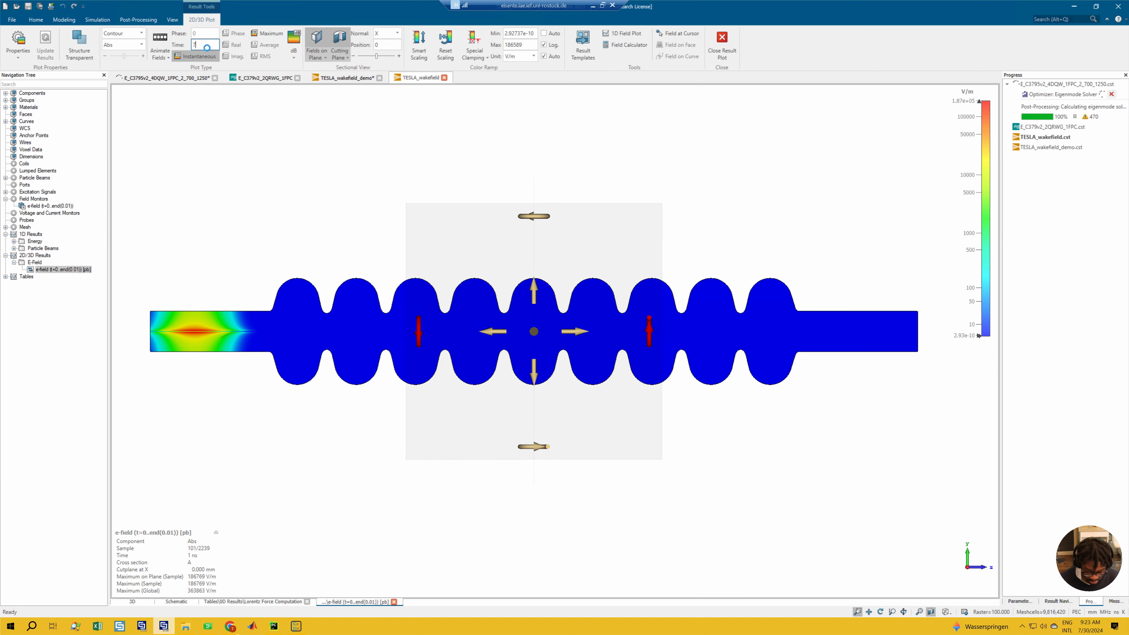
pyautogui.press('Return')
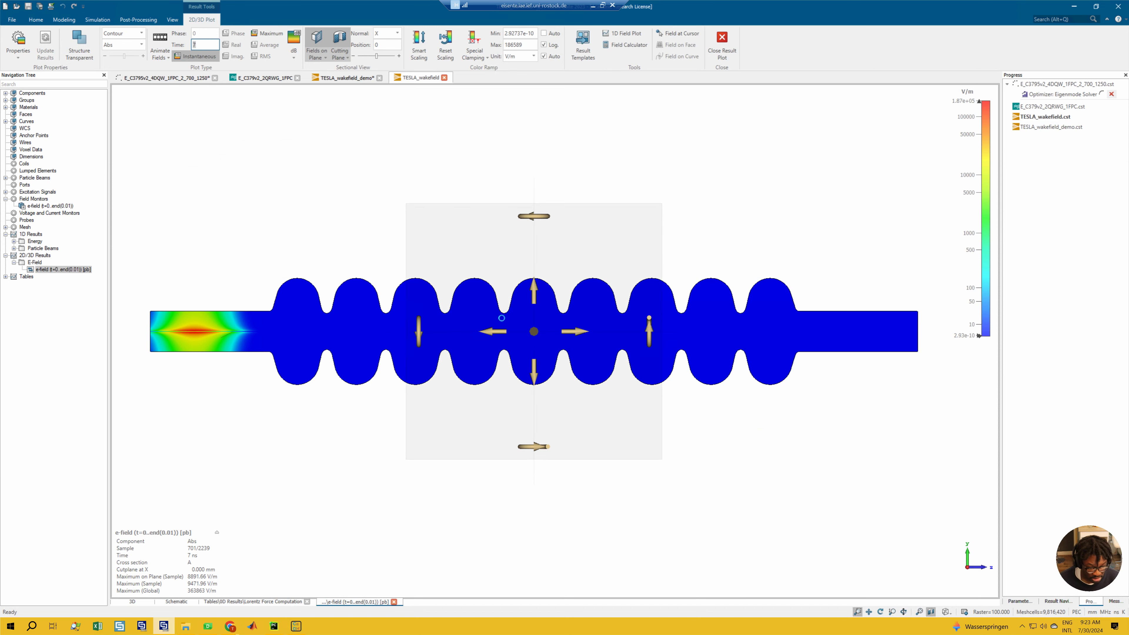
pyautogui.click(209, 47)
pyautogui.press('BackSpace')
pyautogui.write('4')
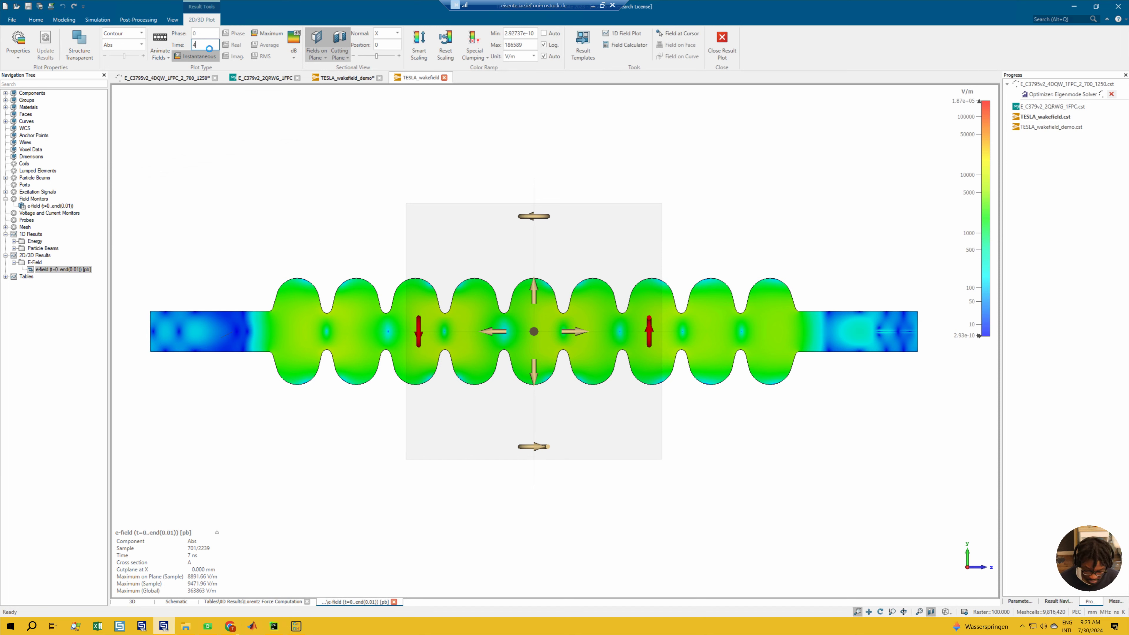
pyautogui.press('Return')
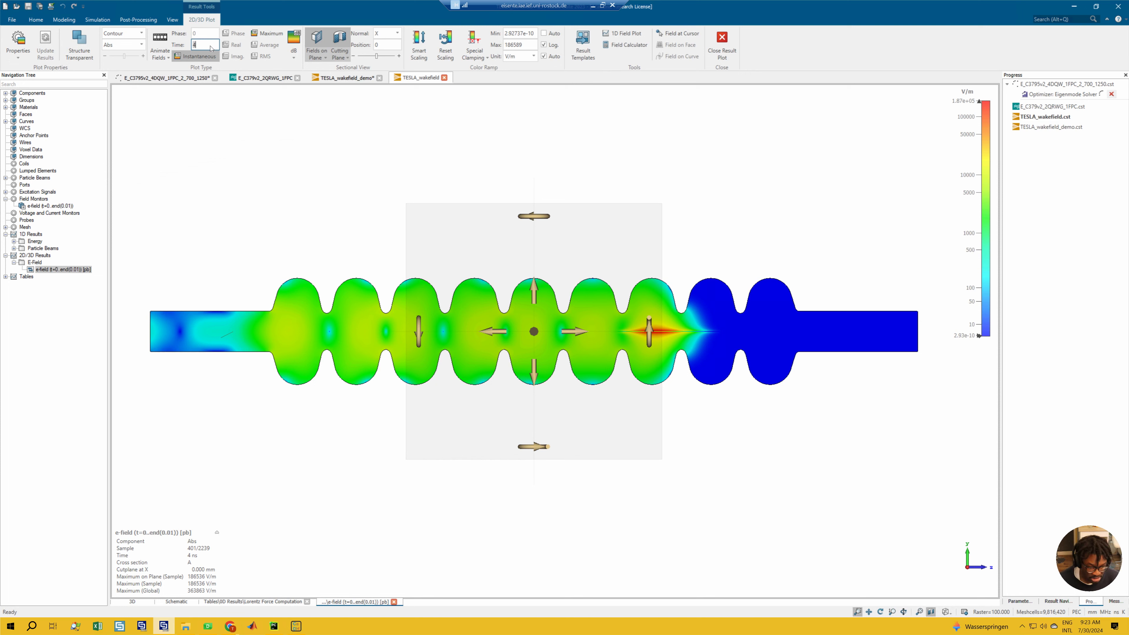
# - Open the settings for saving the E-field animation as a video and set the stop sample to 700
pyautogui.click(158, 59)
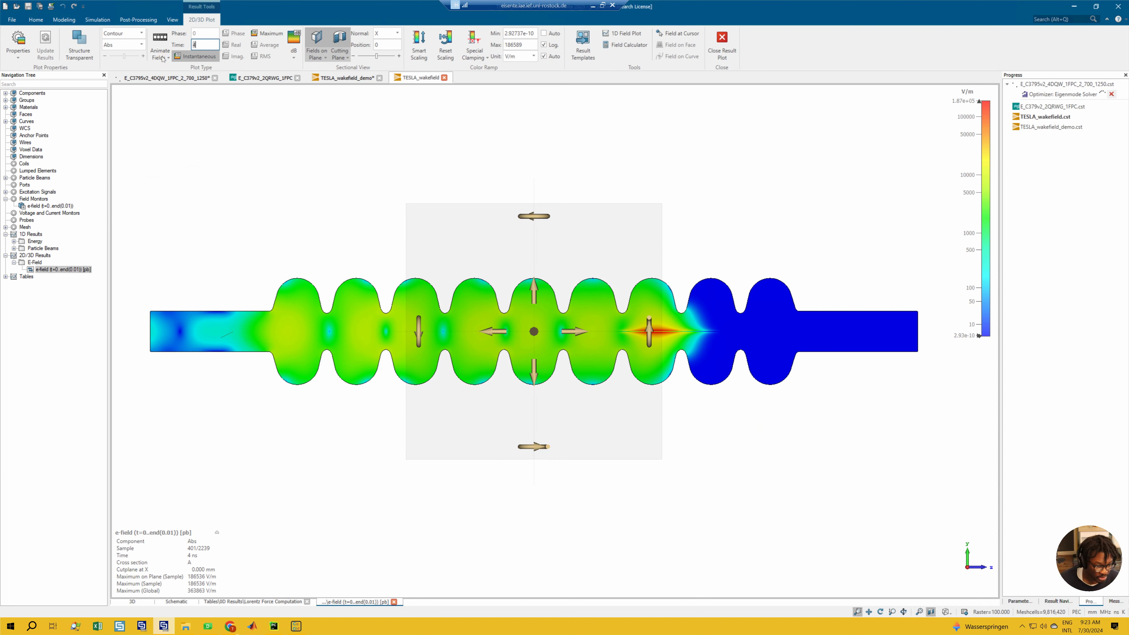
pyautogui.click(167, 58)
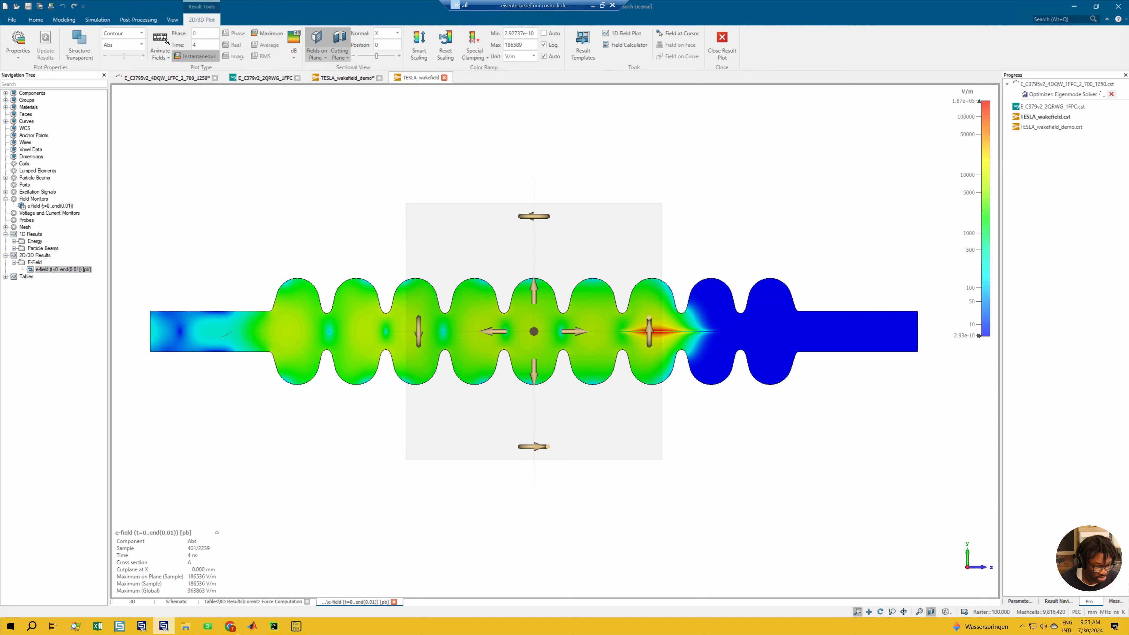
pyautogui.click(177, 57)
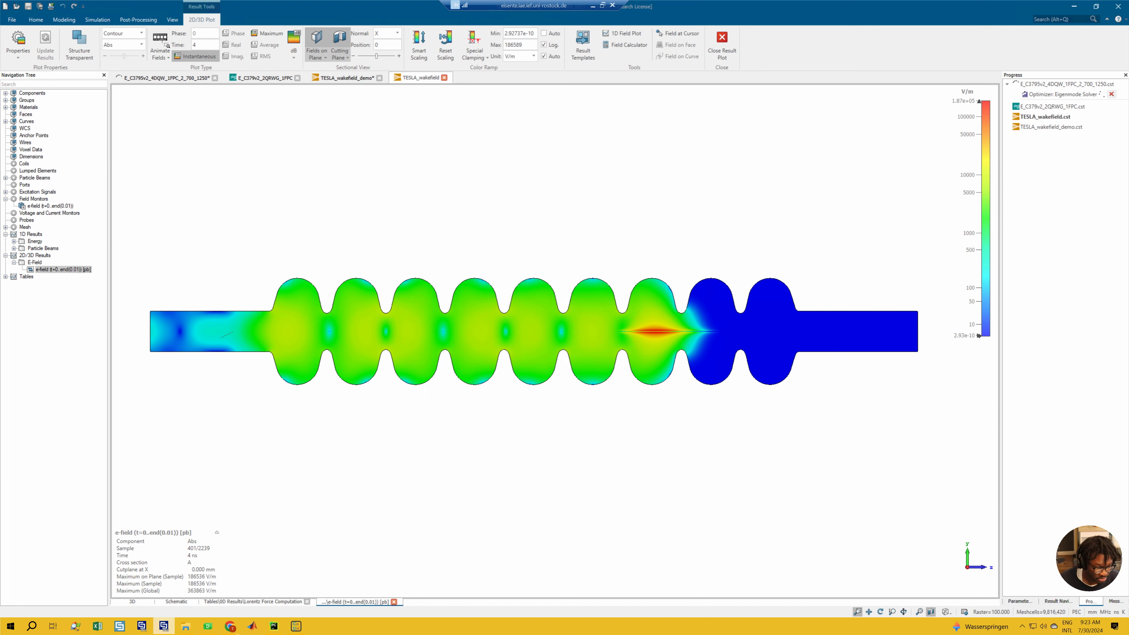
pyautogui.click(168, 59)
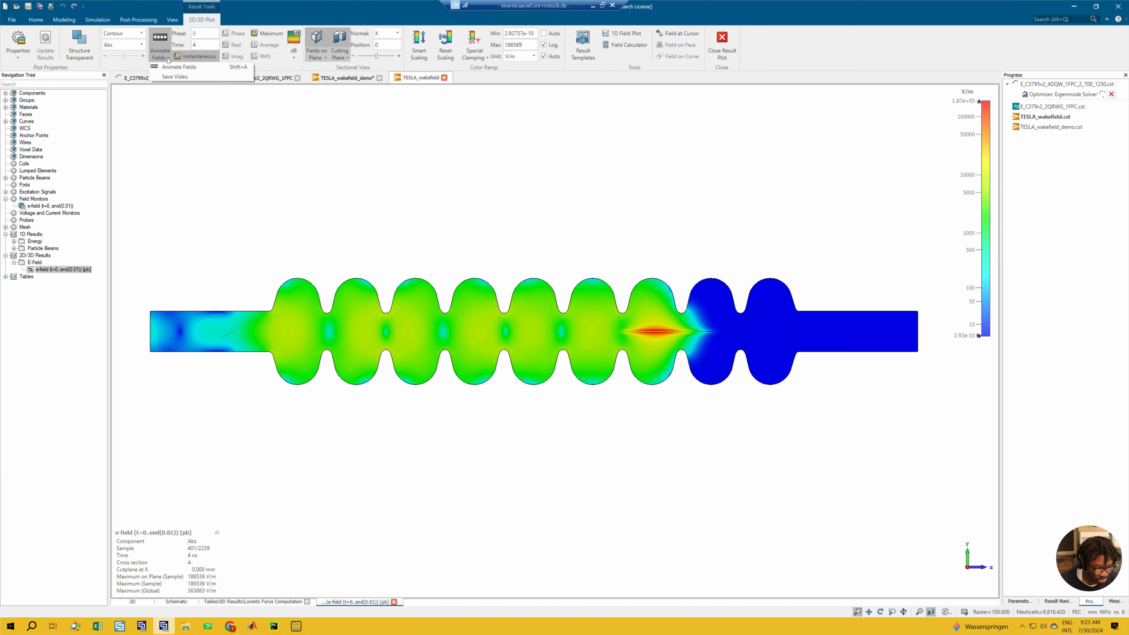
pyautogui.click(174, 77)
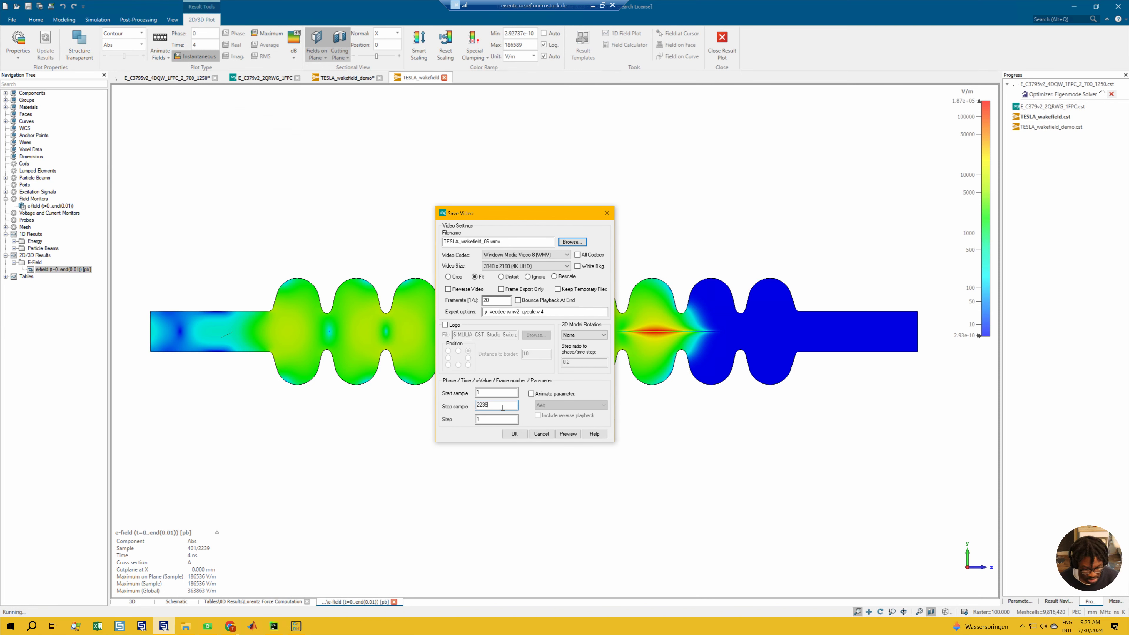
pyautogui.moveTo(501, 405); pyautogui.dragTo(467, 404)
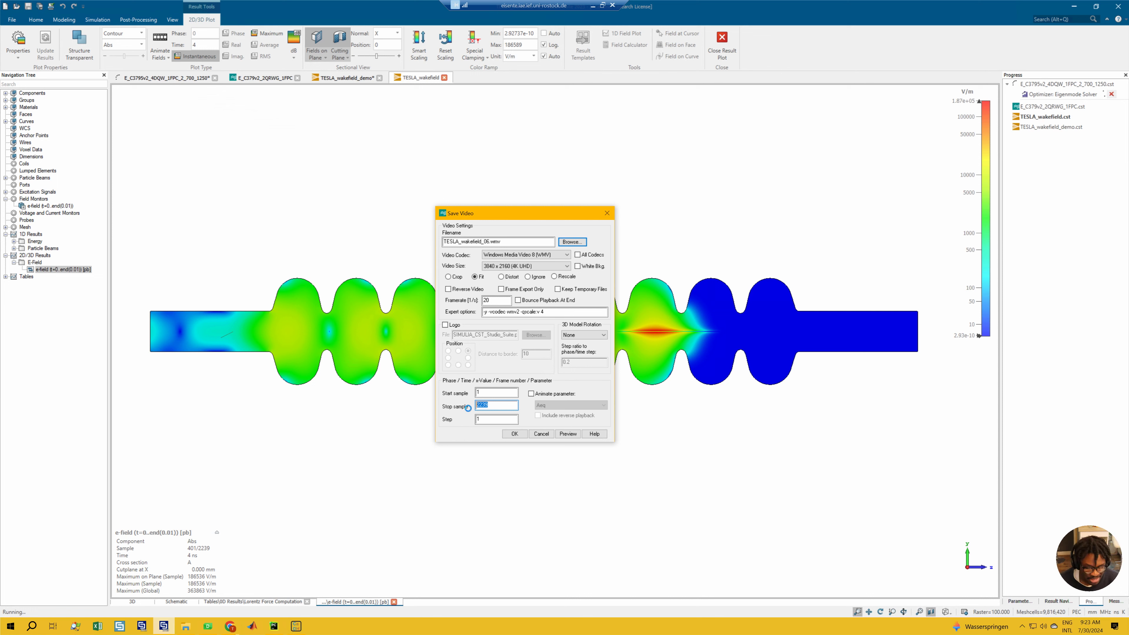
pyautogui.write('700')
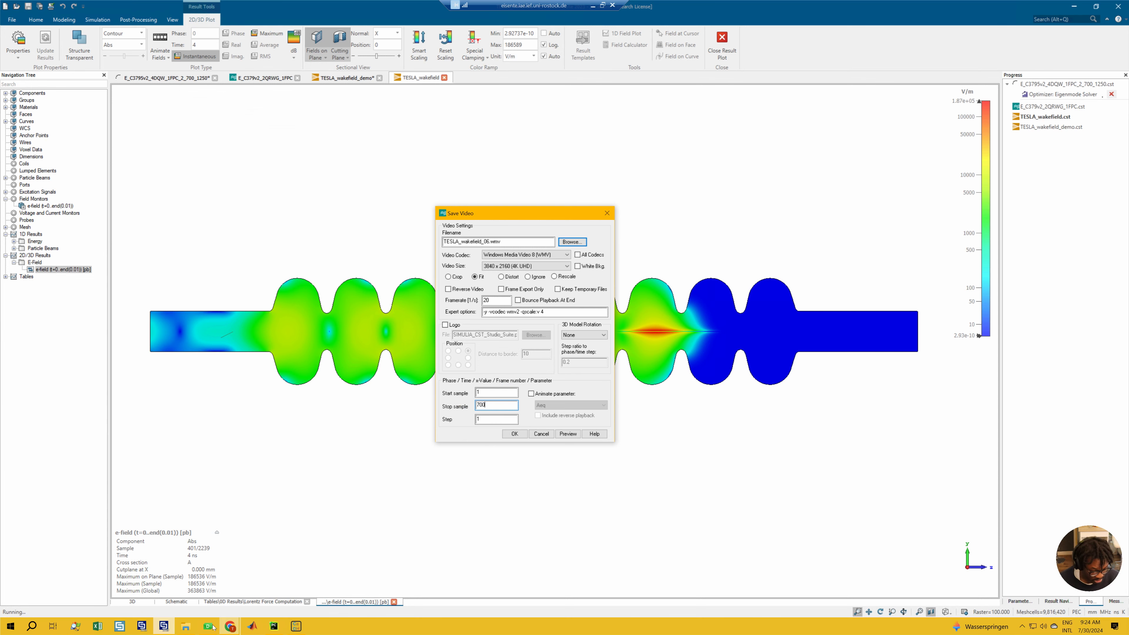
# - Switch to the animations folder in File Explorer, play TESLA_wakefield_04.wmv in Media Player and skip towards its end
pyautogui.click(259, 513)
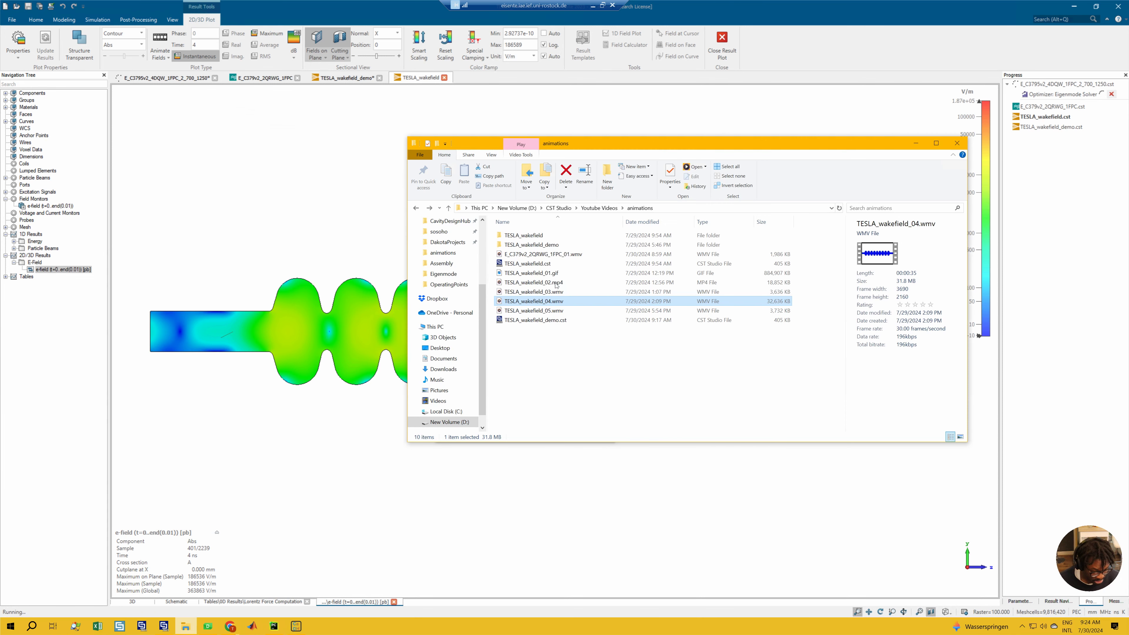
pyautogui.doubleClick(548, 298)
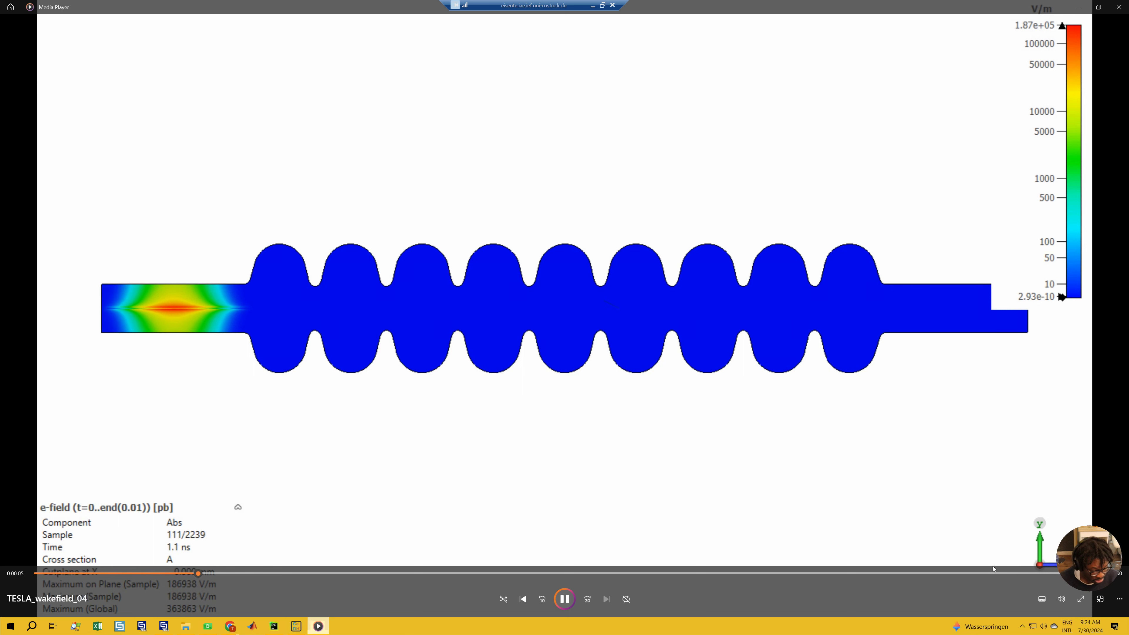
pyautogui.click(1020, 573)
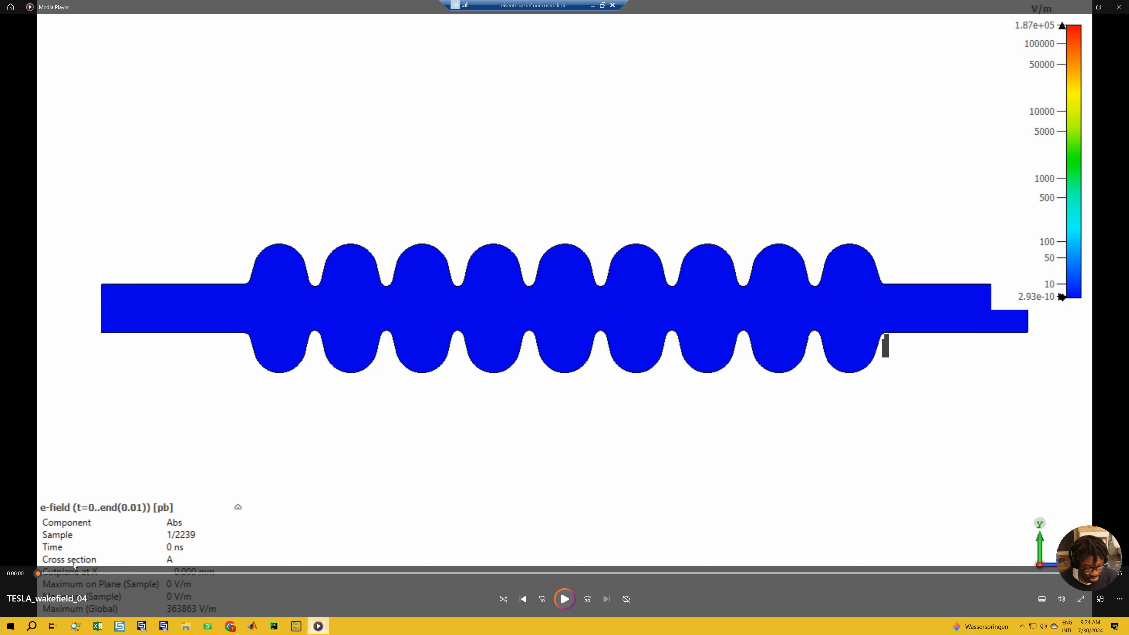
# - Play TESLA_wakefield_04.wmv in Media Player, then switch back to CST Studio Suite and cancel the Save Video settings
pyautogui.click(564, 599)
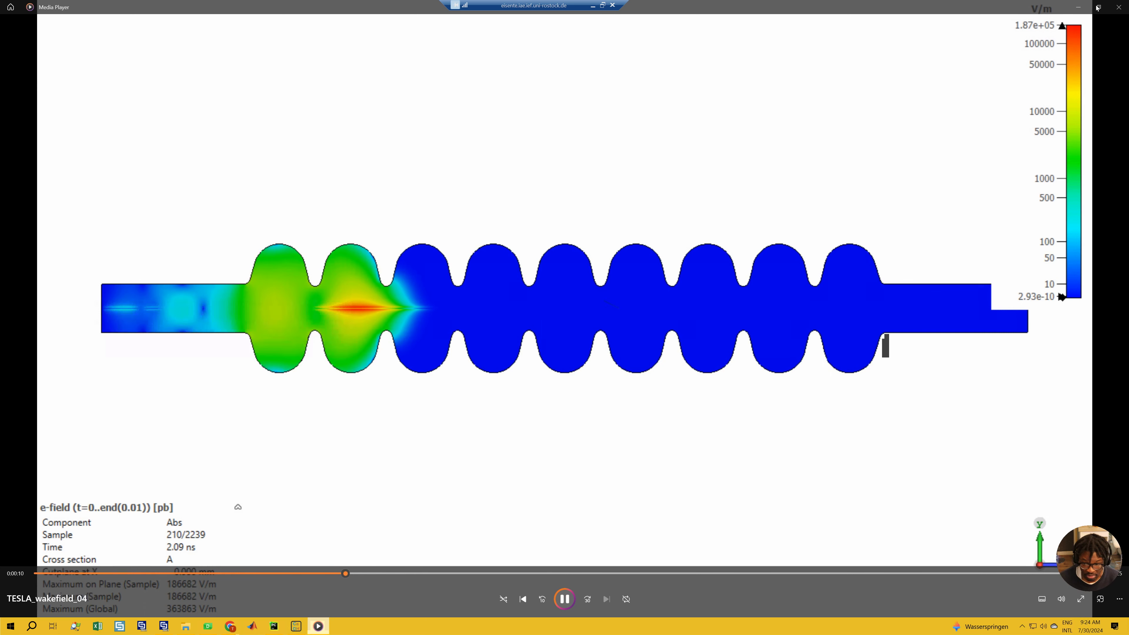
pyautogui.click(1078, 6)
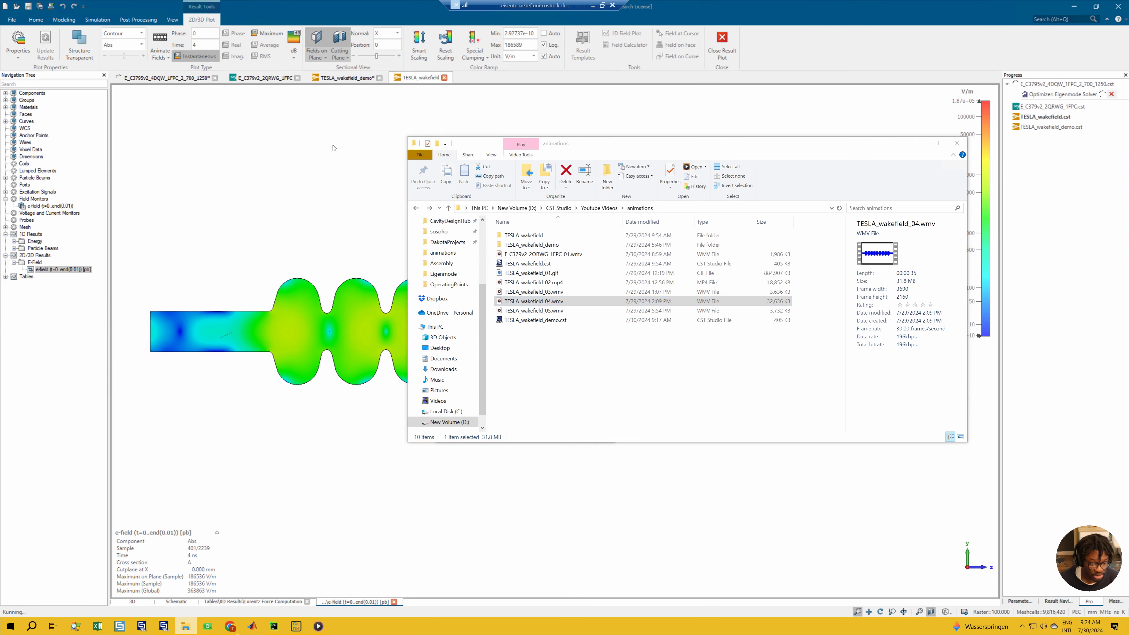
pyautogui.click(173, 23)
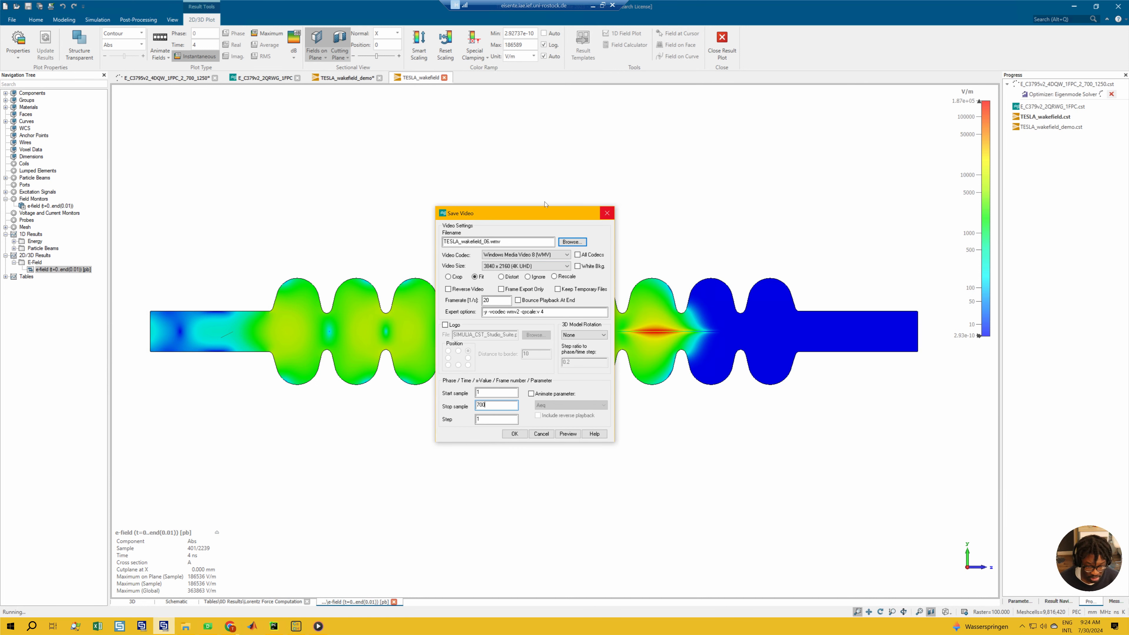
pyautogui.press('Escape')
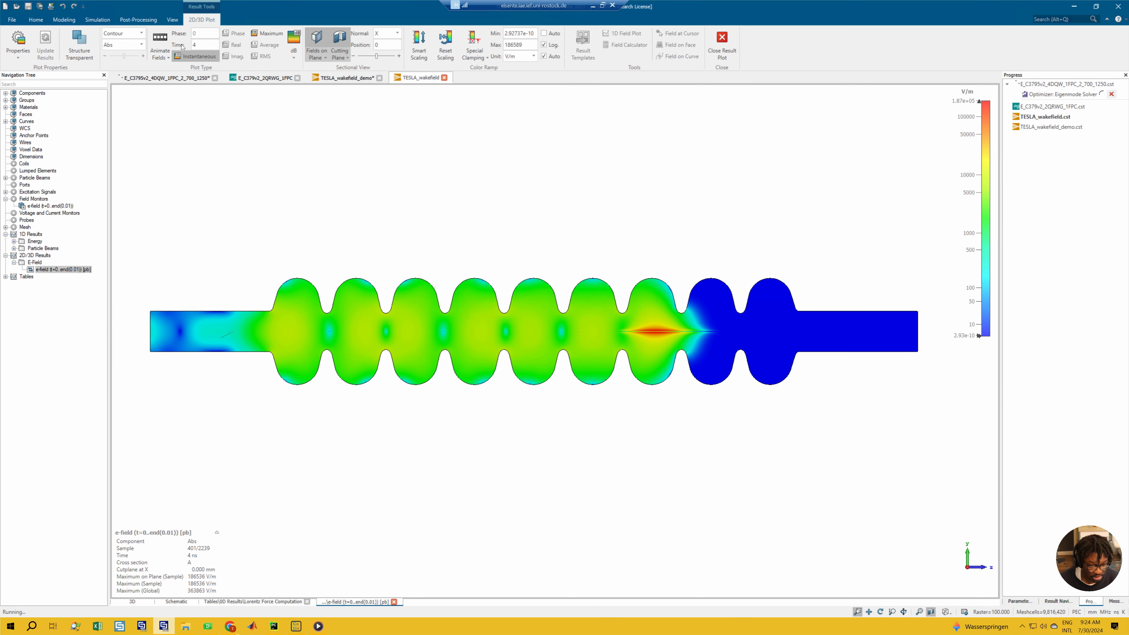
# - Hide all port and lumped element labels in the E-field view and open the options for showing model objects
pyautogui.click(172, 20)
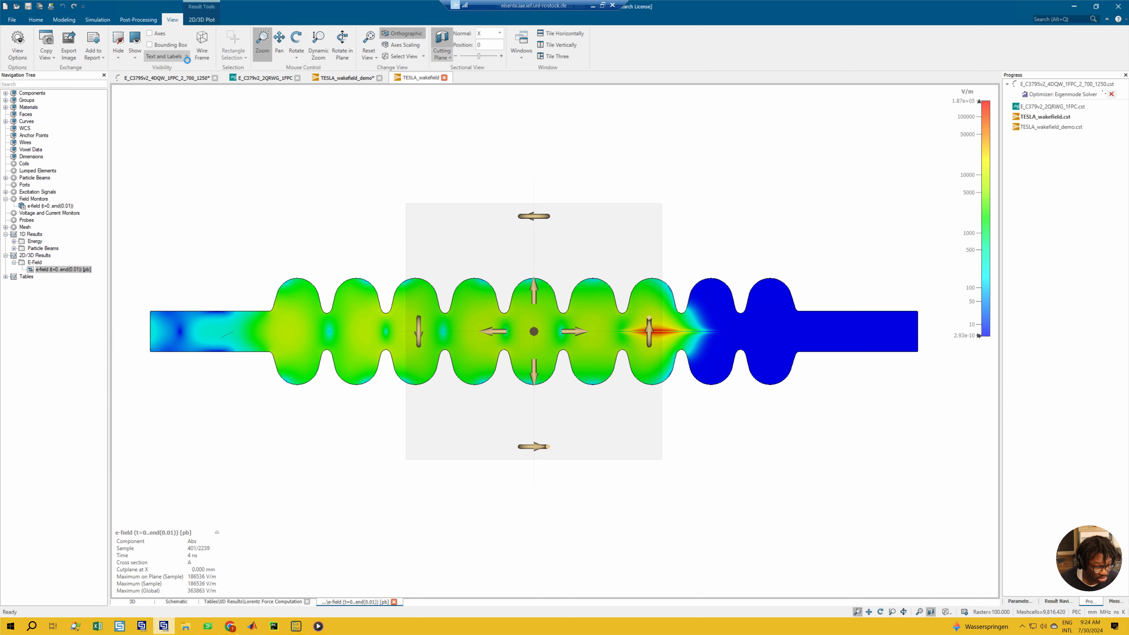
pyautogui.click(165, 57)
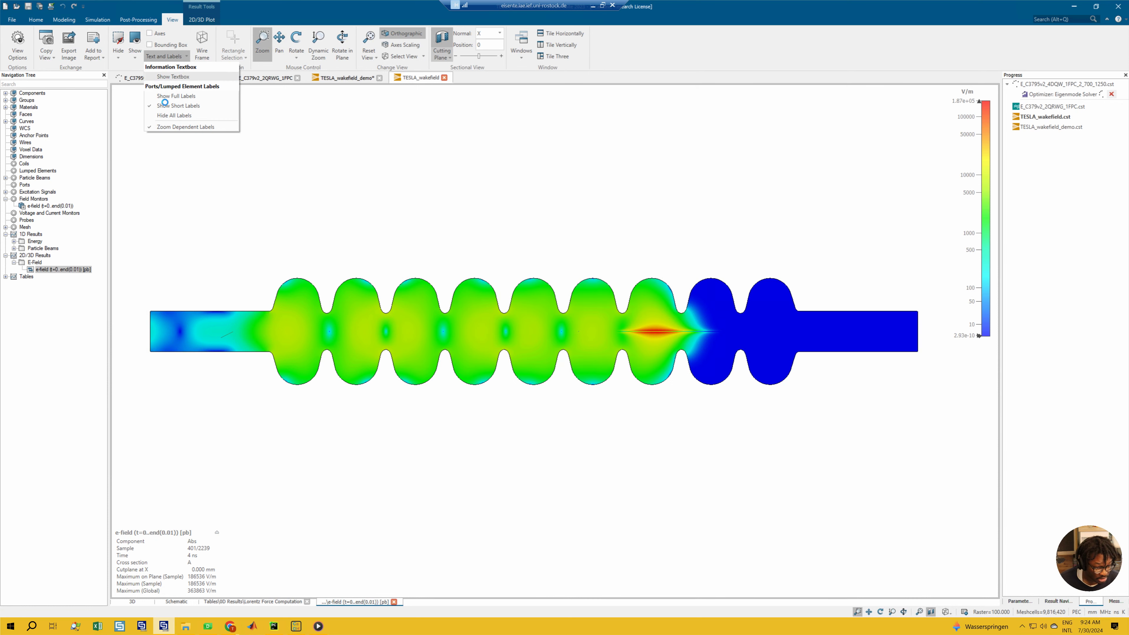
pyautogui.click(331, 212)
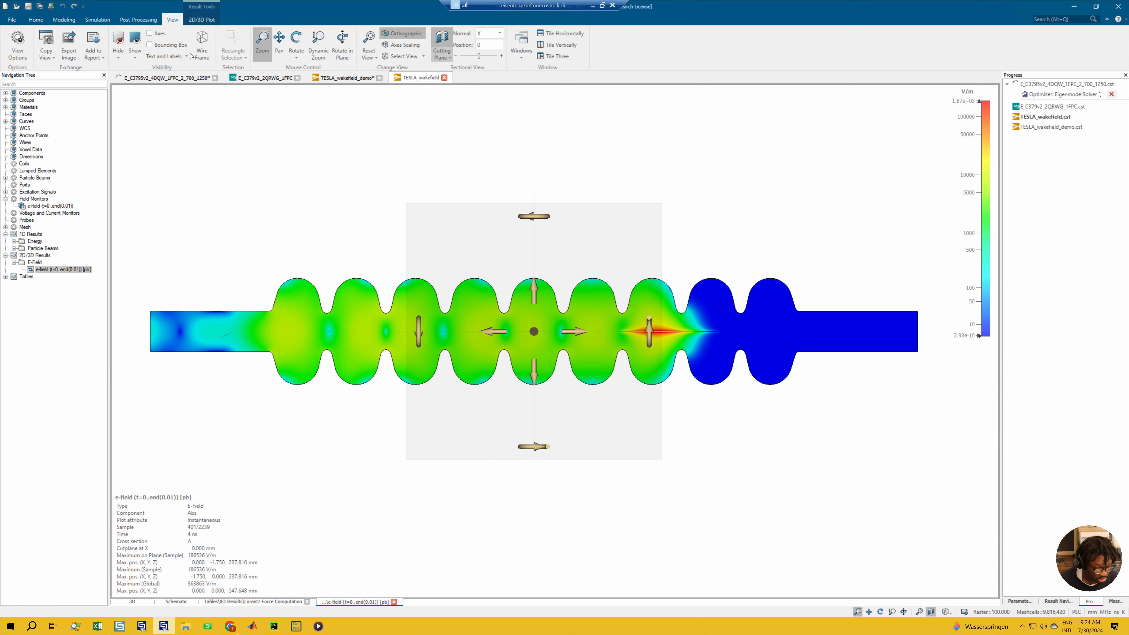
pyautogui.click(177, 58)
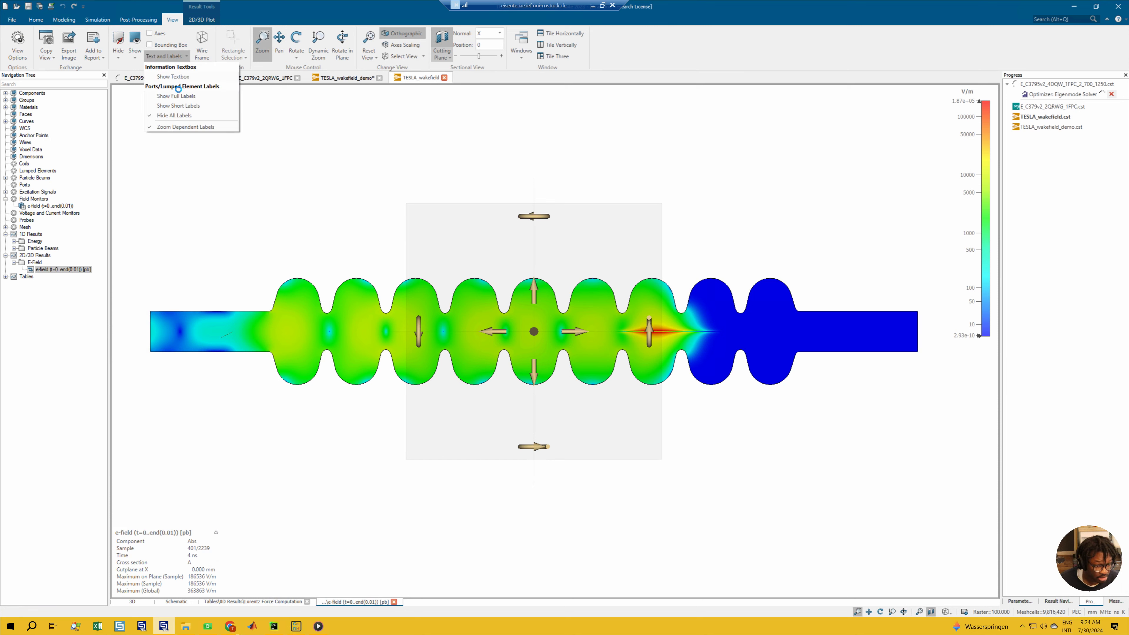
pyautogui.click(173, 118)
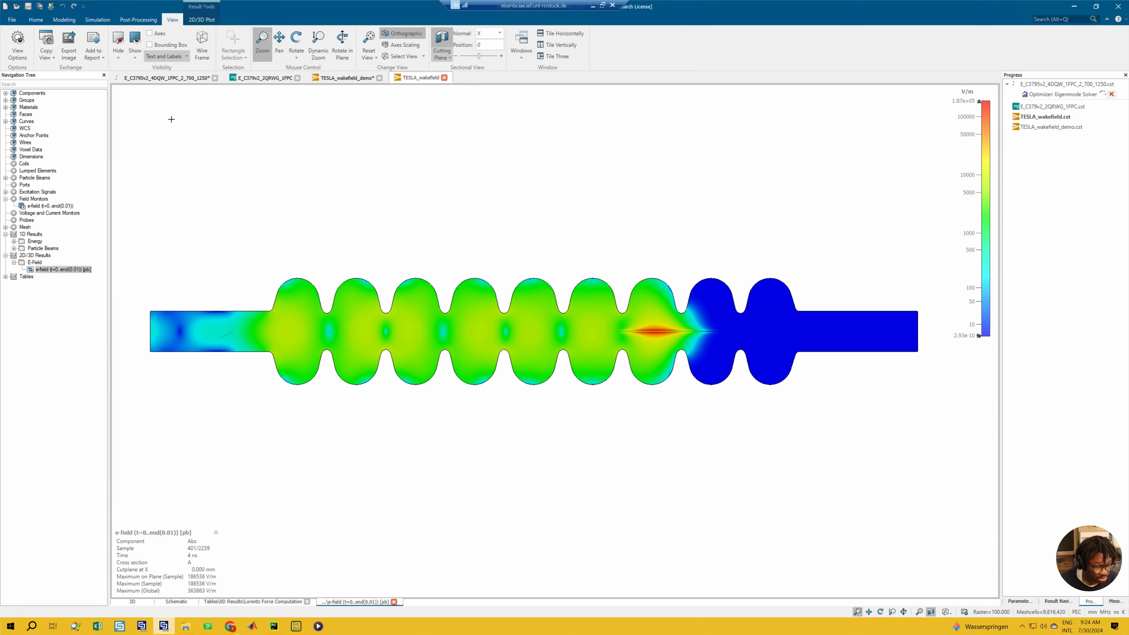
pyautogui.click(171, 57)
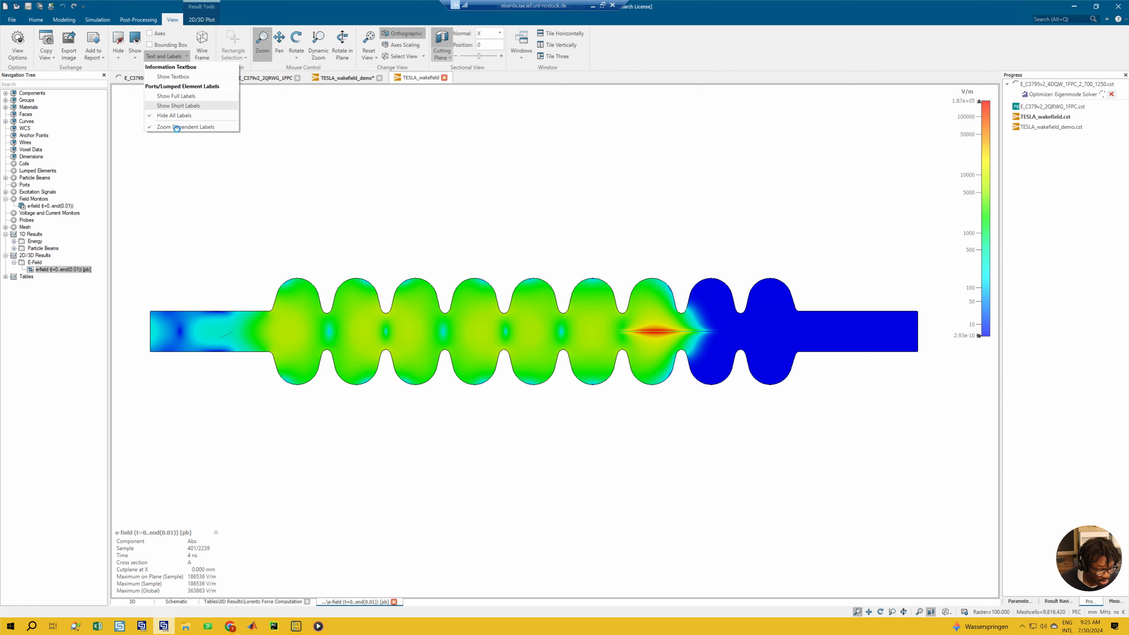
pyautogui.click(179, 113)
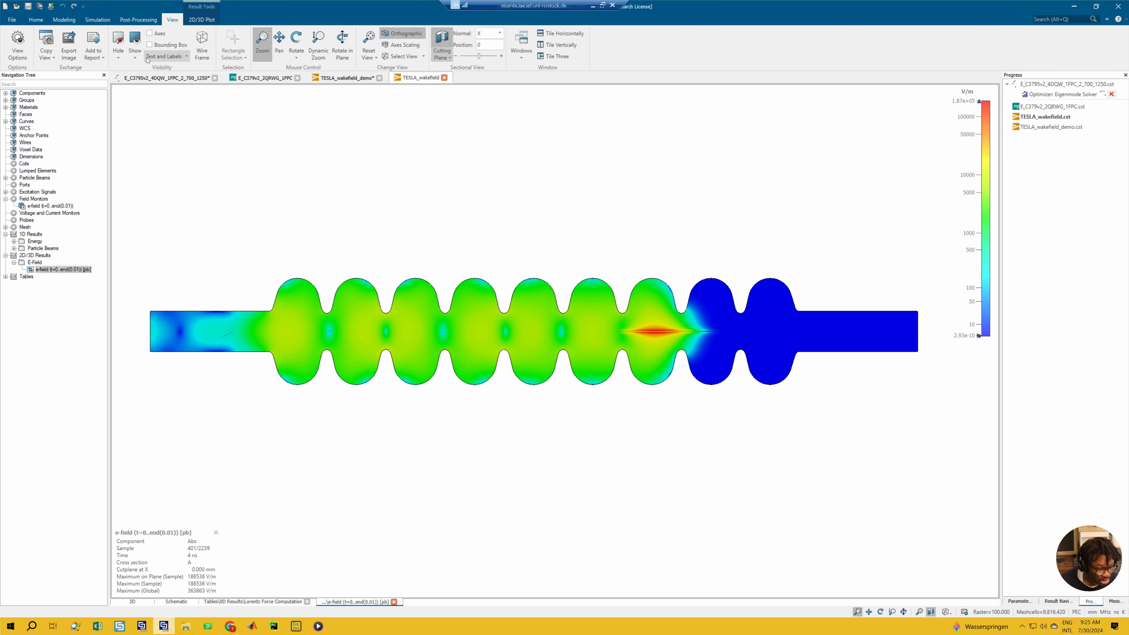
pyautogui.click(136, 57)
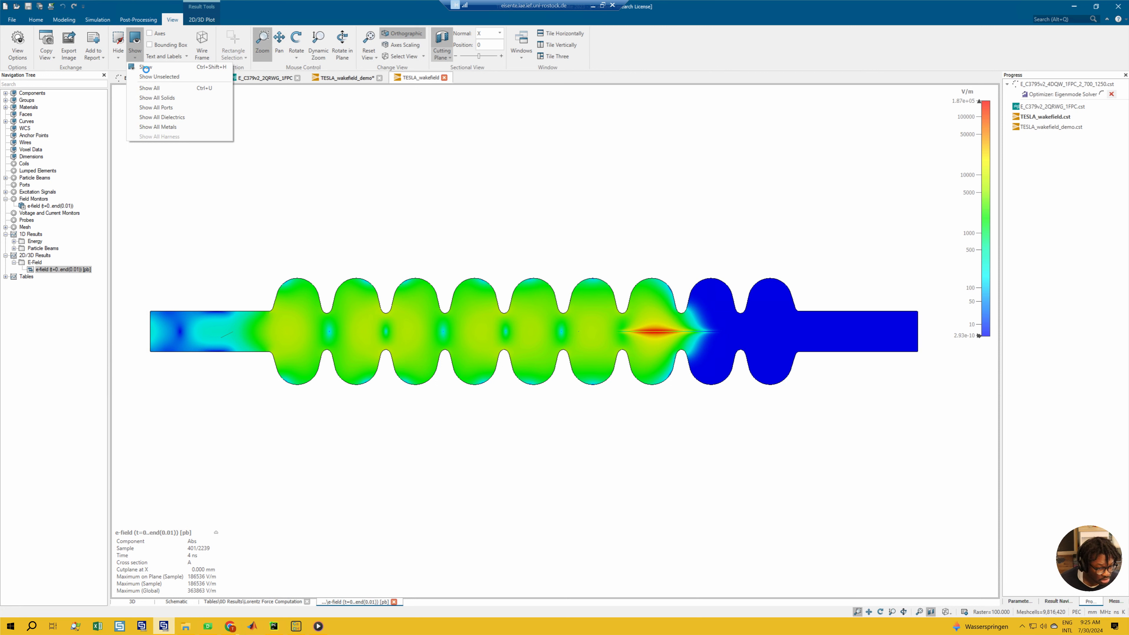